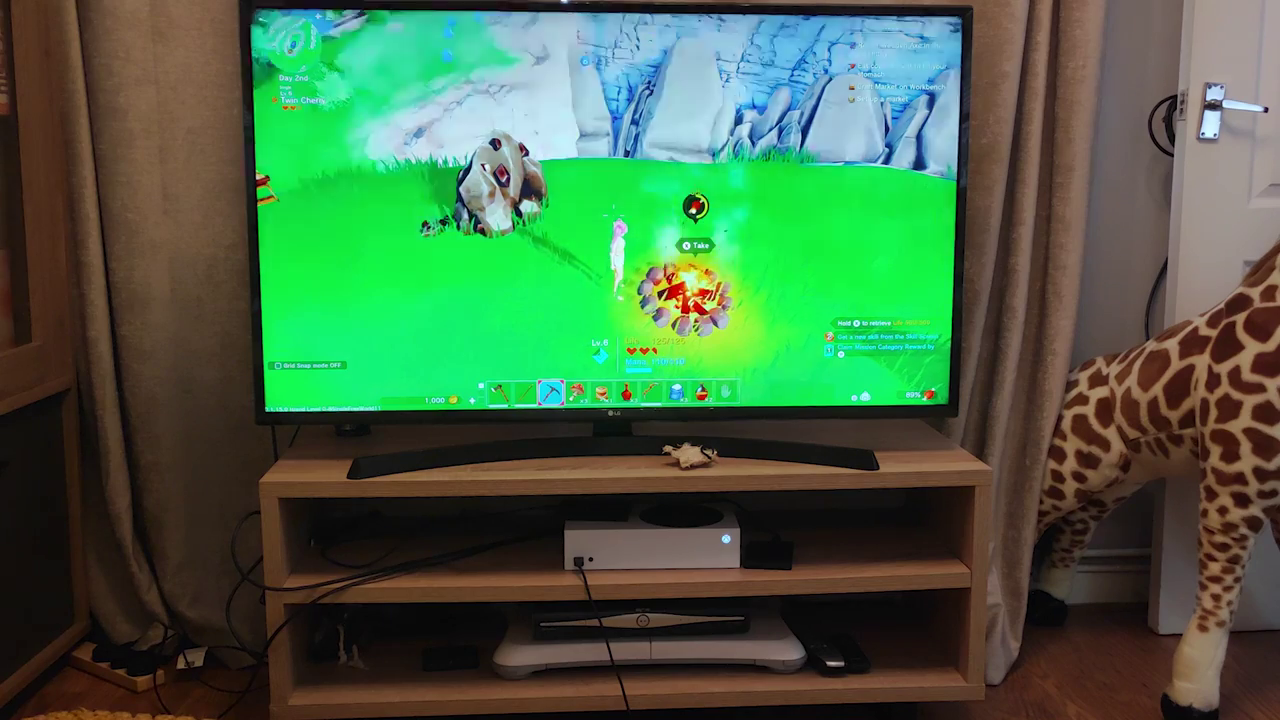
Pause the game and bring up its inventory screen
key("Escape")
key("Escape")
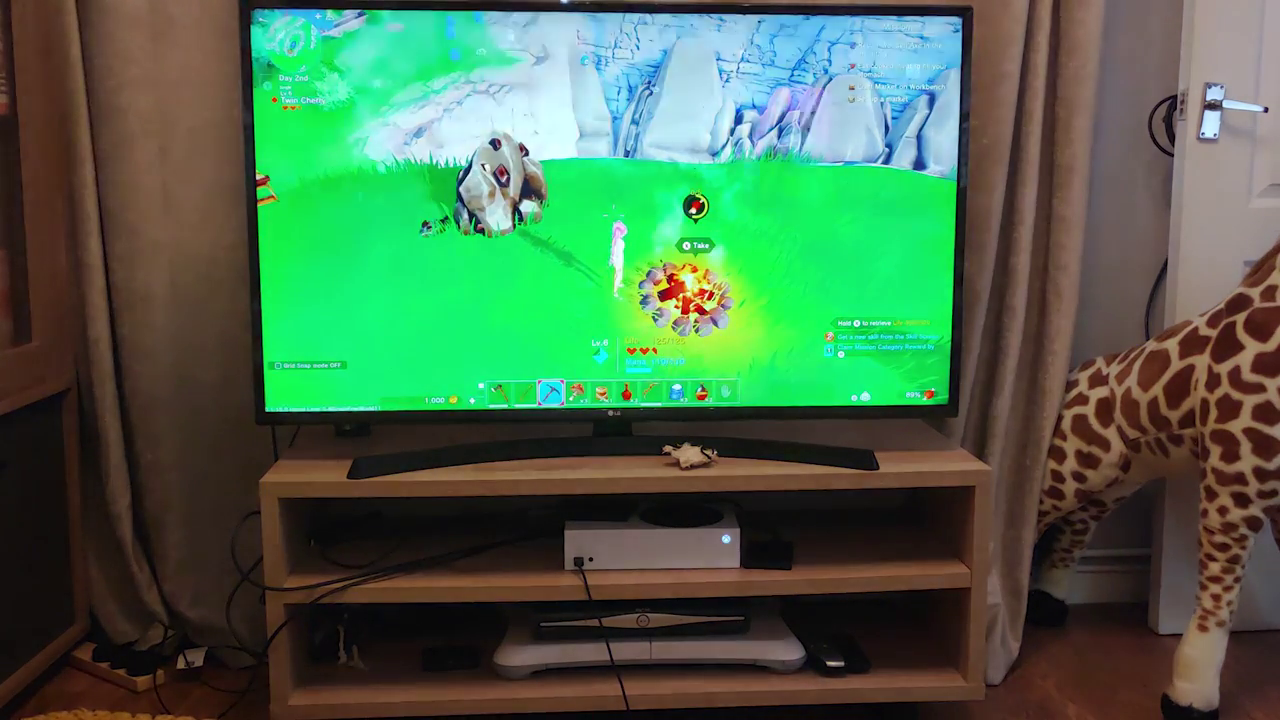
key("i")
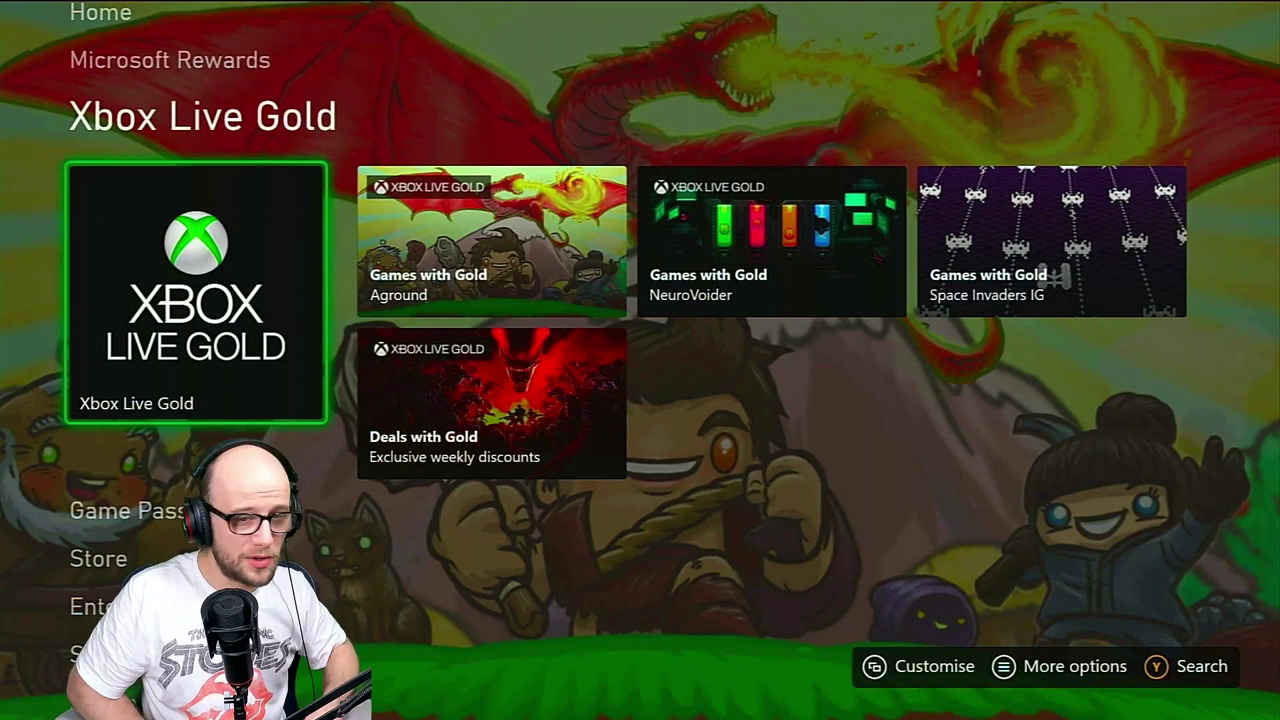
Return Home and launch Settings from the guide's Profile & system section
key("Escape")
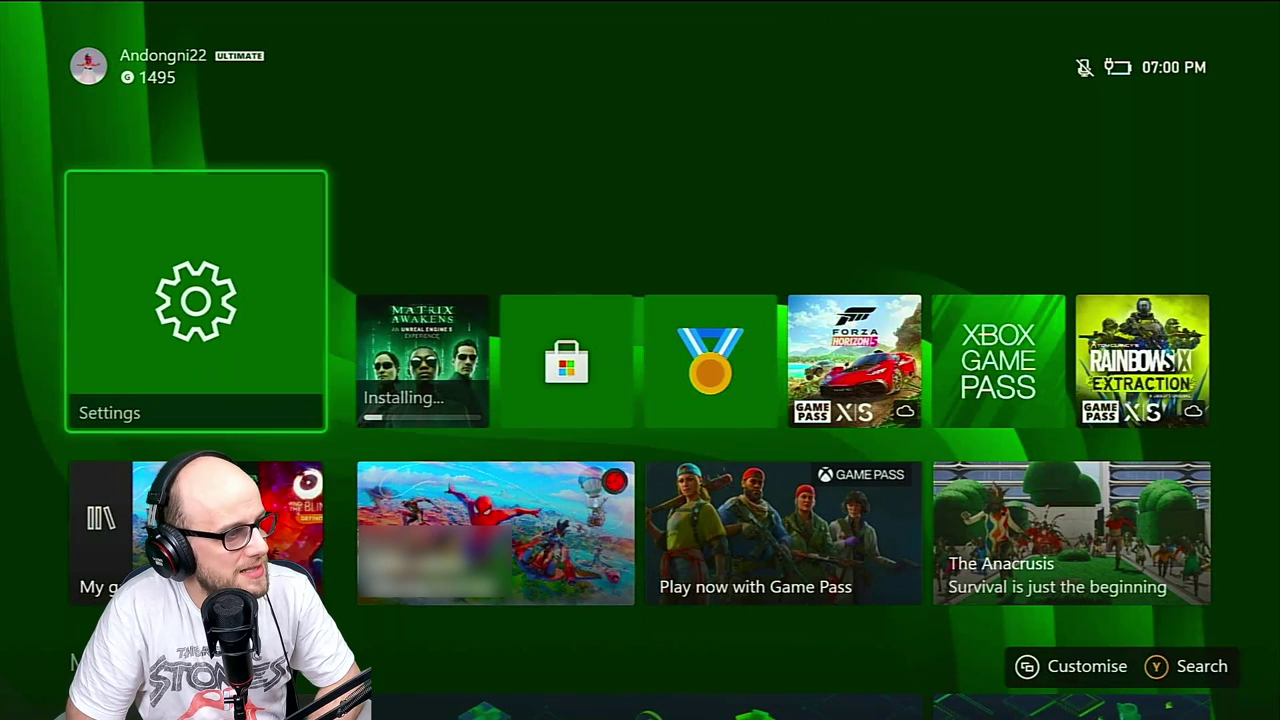
key("super")
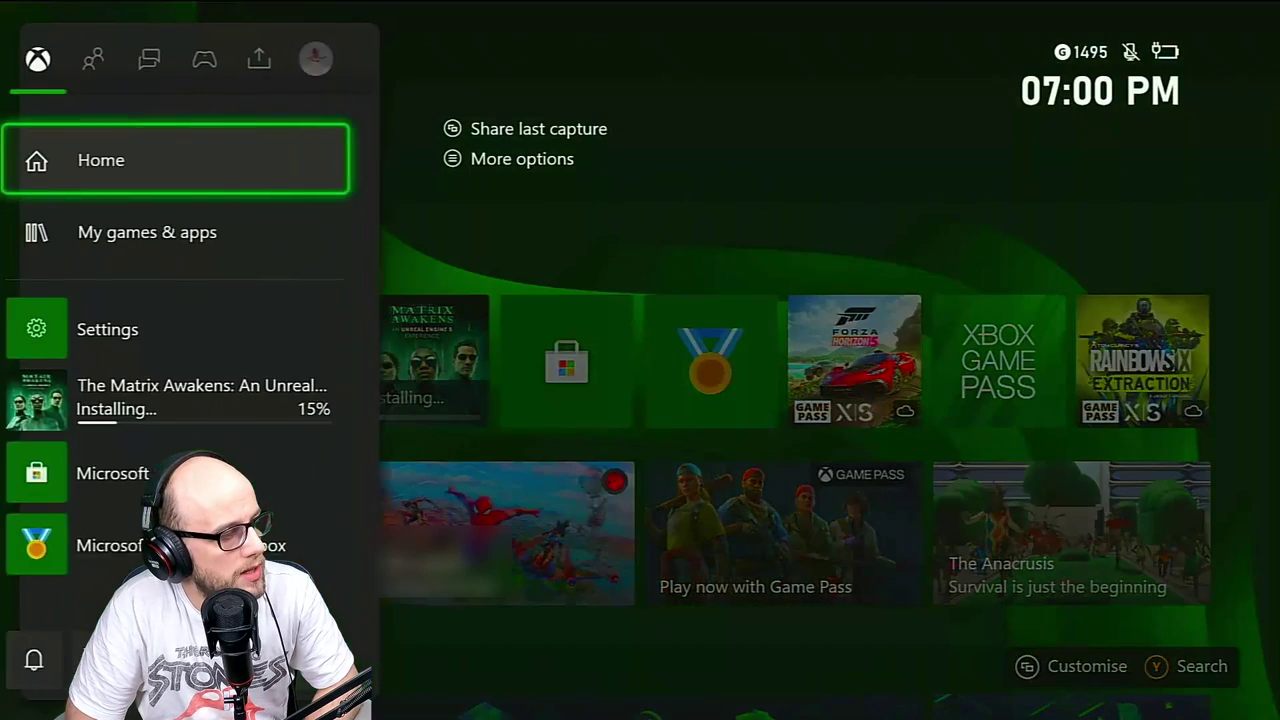
key("Right")
key("Right")
key("Right")
key("Right")
key("Right")
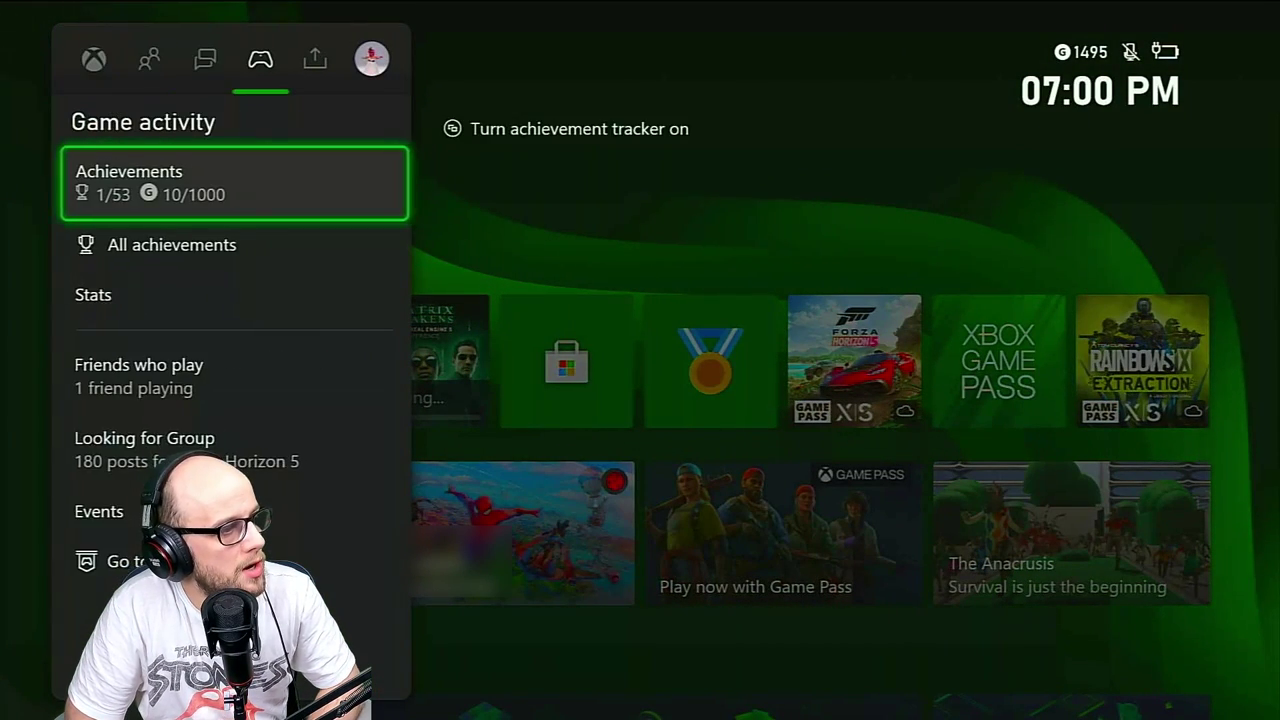
key("Down")
key("Down")
key("Down")
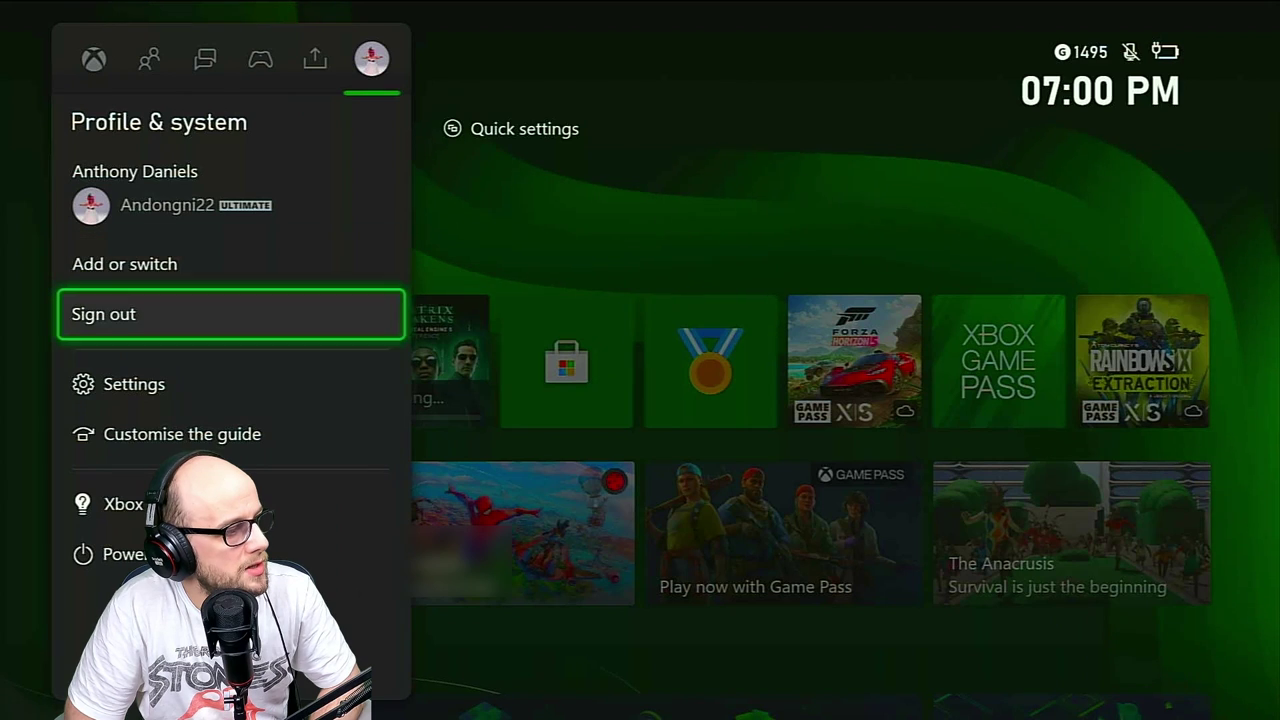
key("Return")
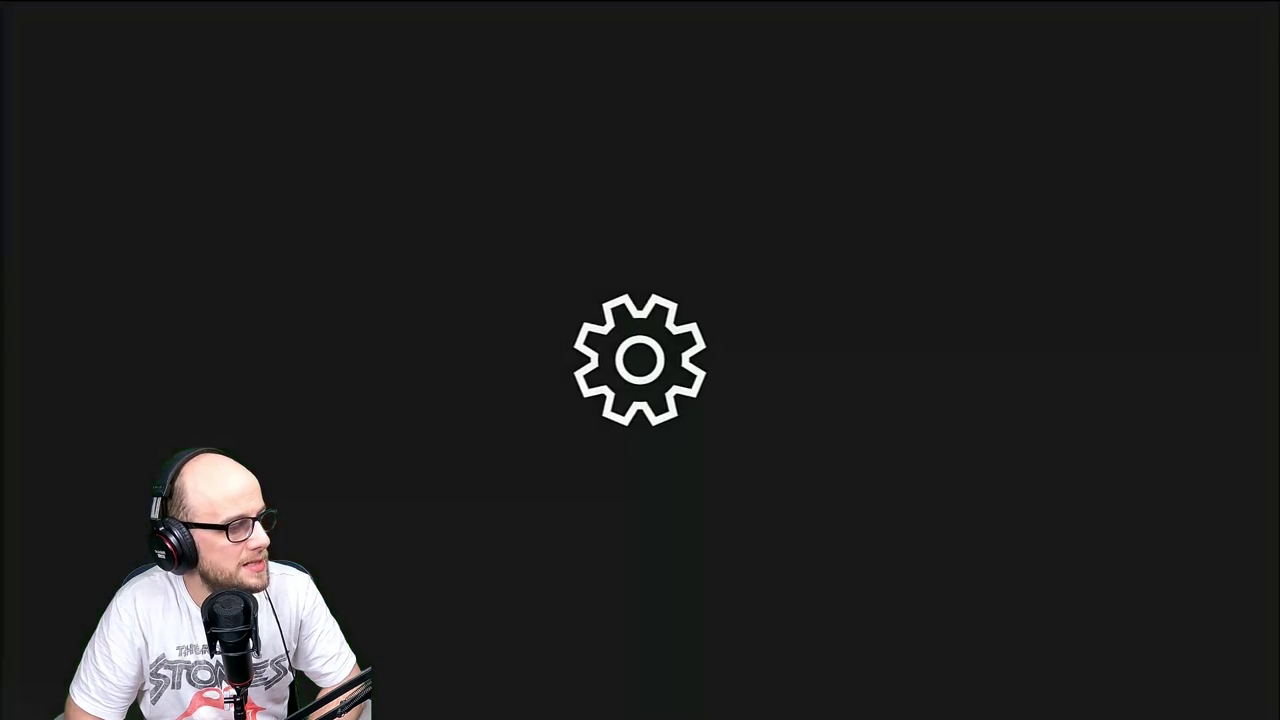
Go to Devices & connections and open the Remote features page
key("Up")
key("Up")
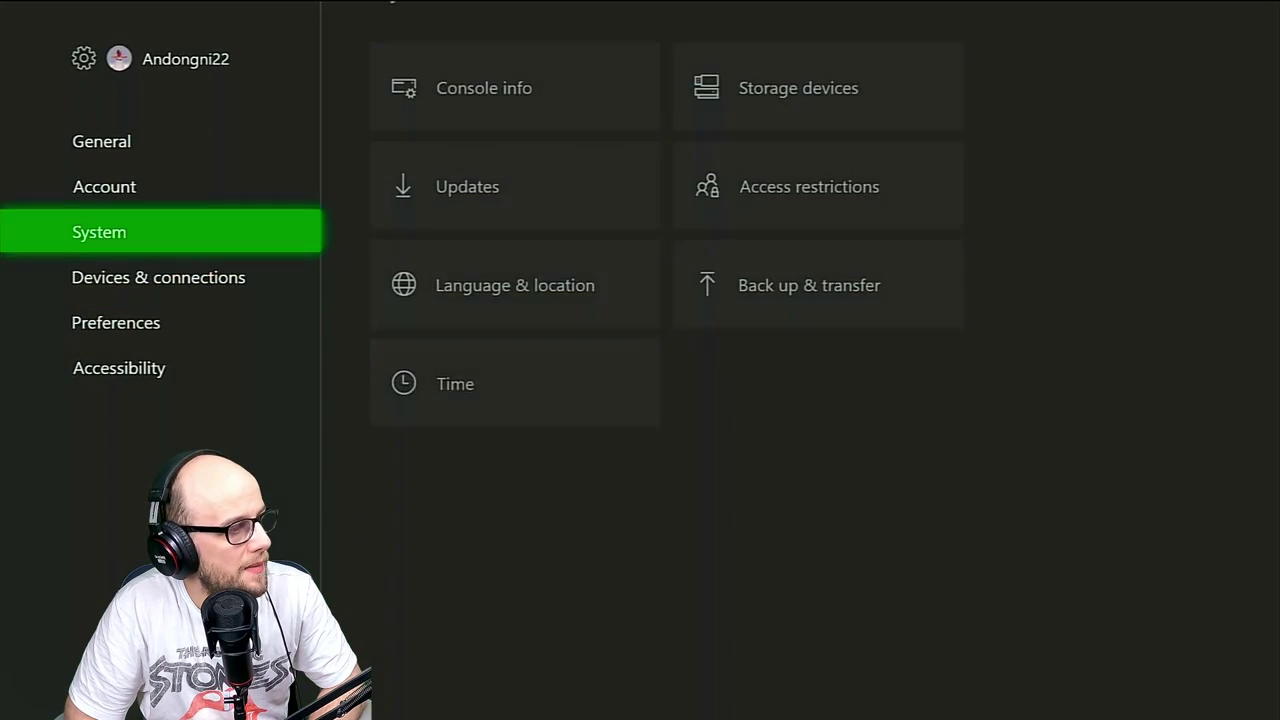
key("Down")
key("Down")
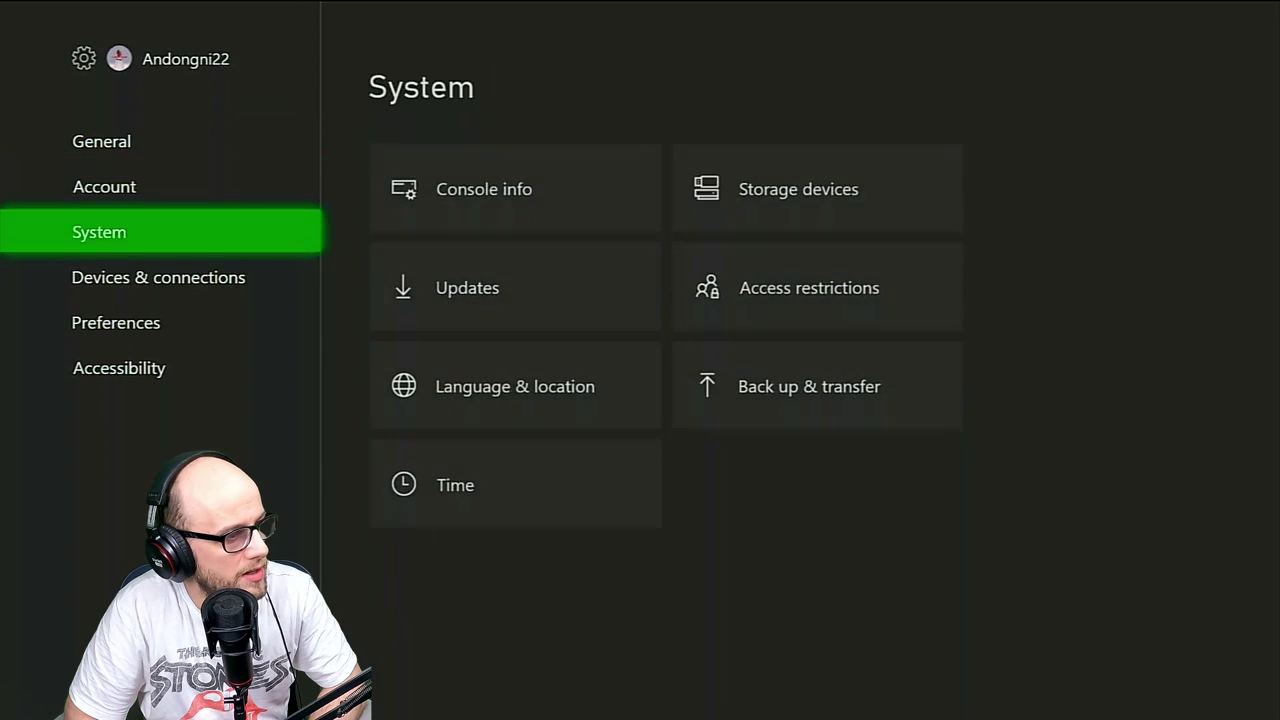
key("Up")
key("Up")
key("Down")
key("Down")
key("Down")
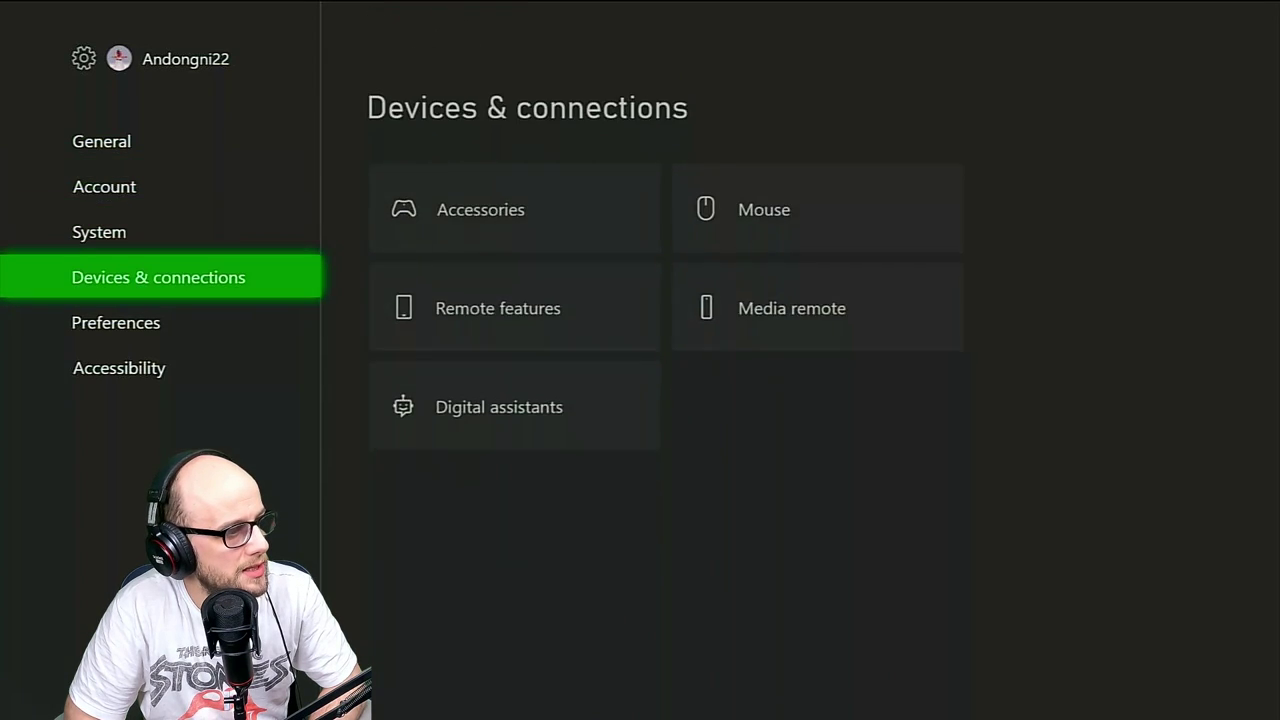
key("Right")
key("Down")
key("Return")
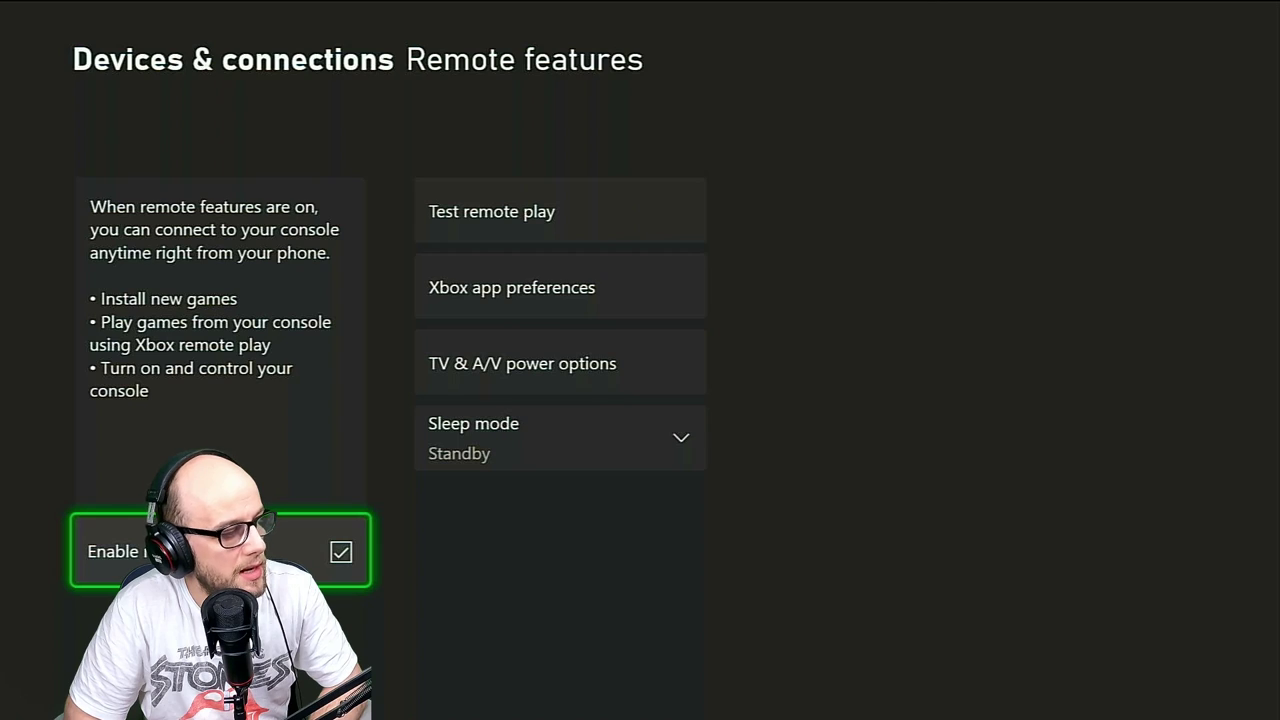
Enable remote features, let the remote play test pass, and close the setup
key("Return")
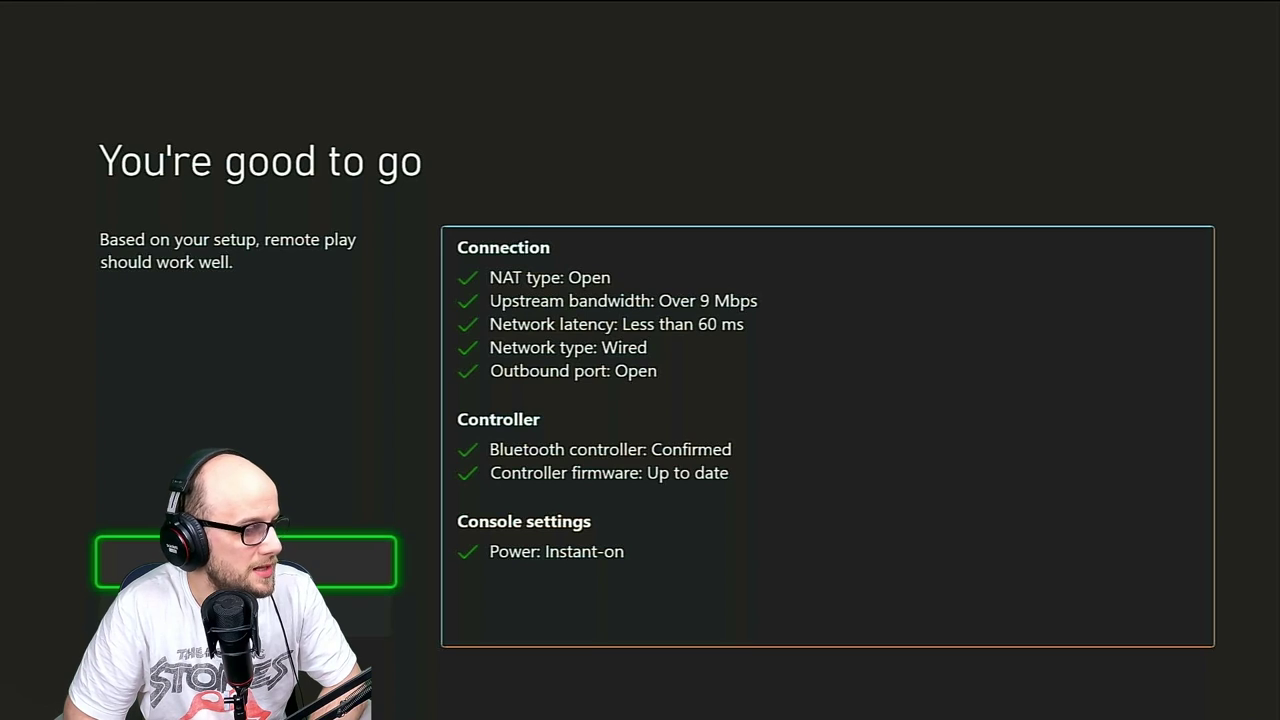
key("Return")
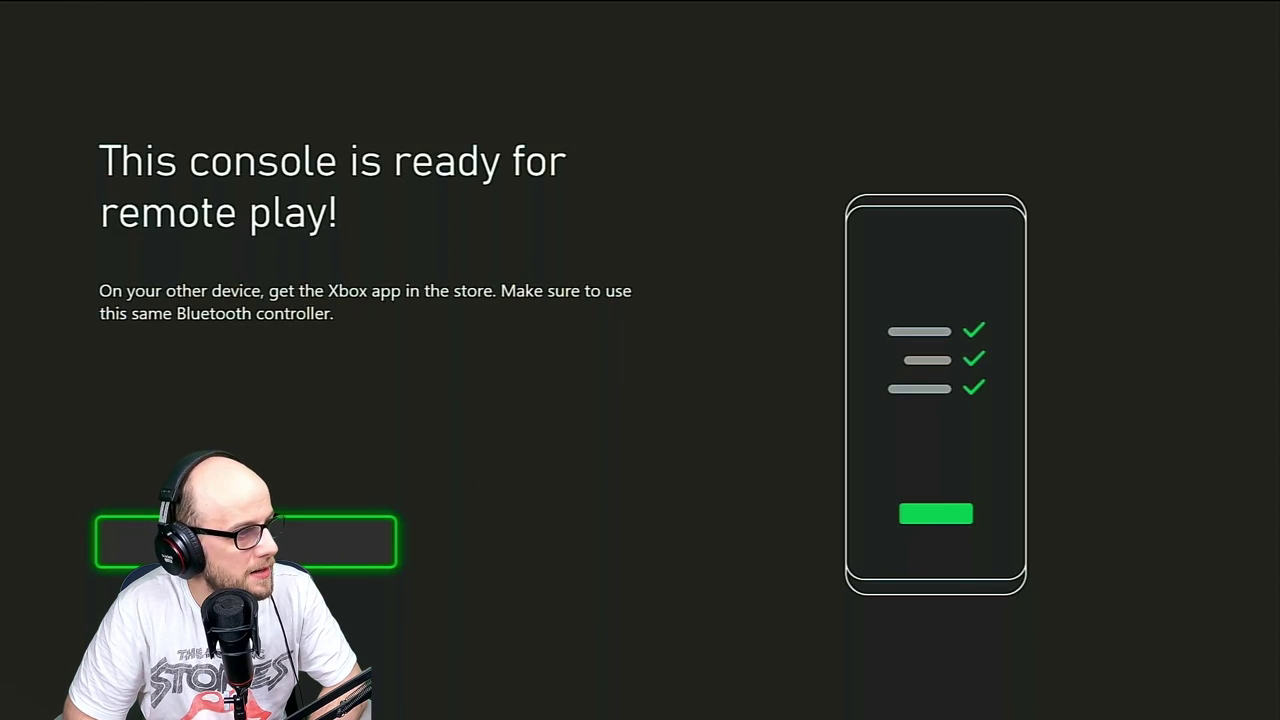
key("Return")
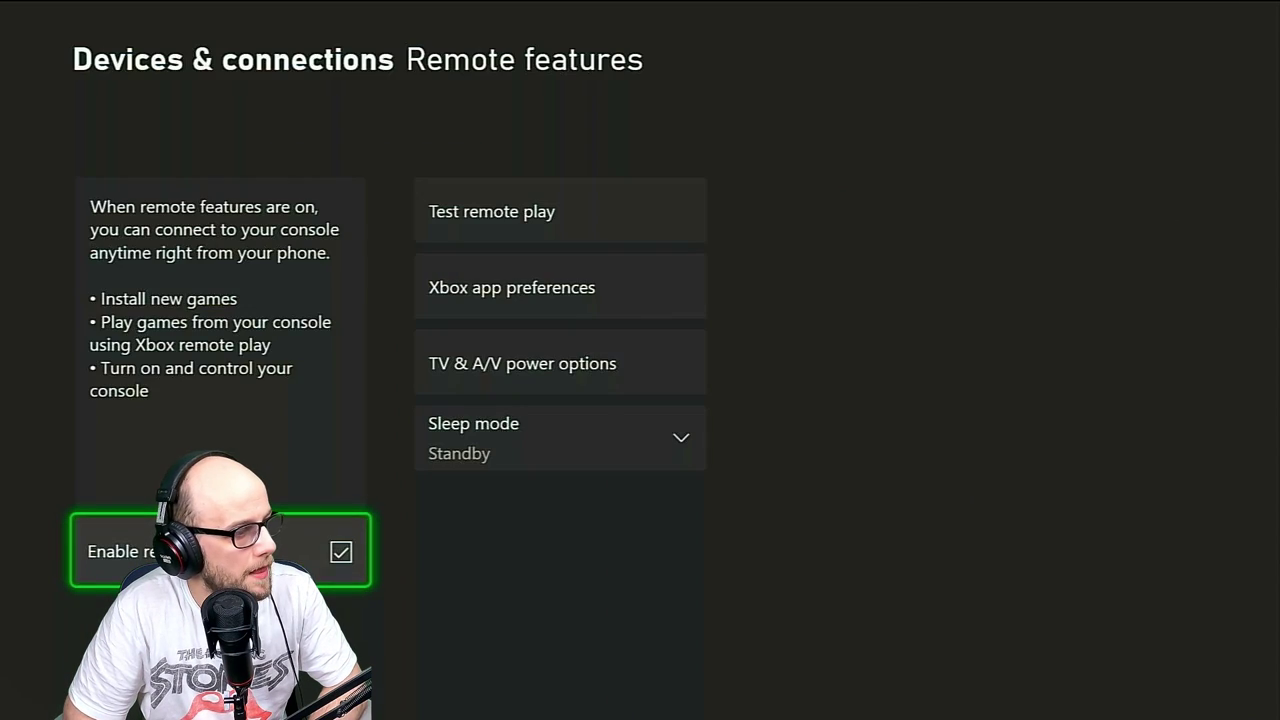
key("Down")
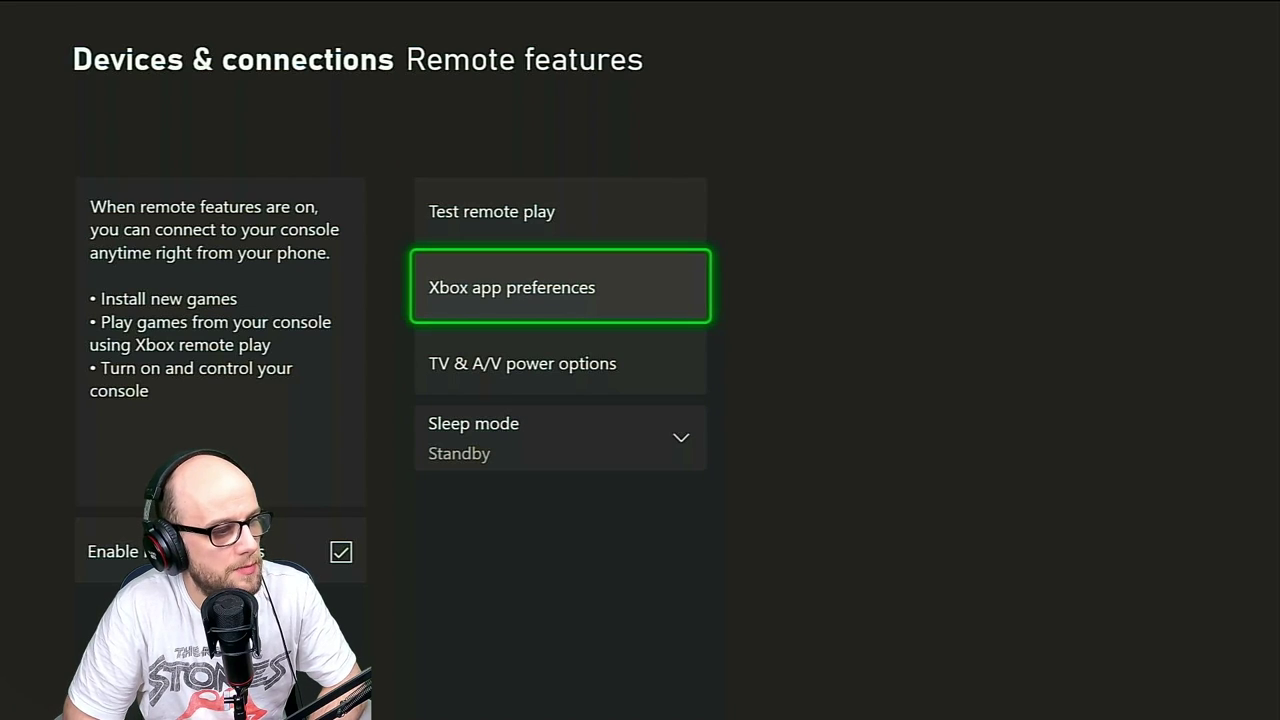
key("Return")
key("Down")
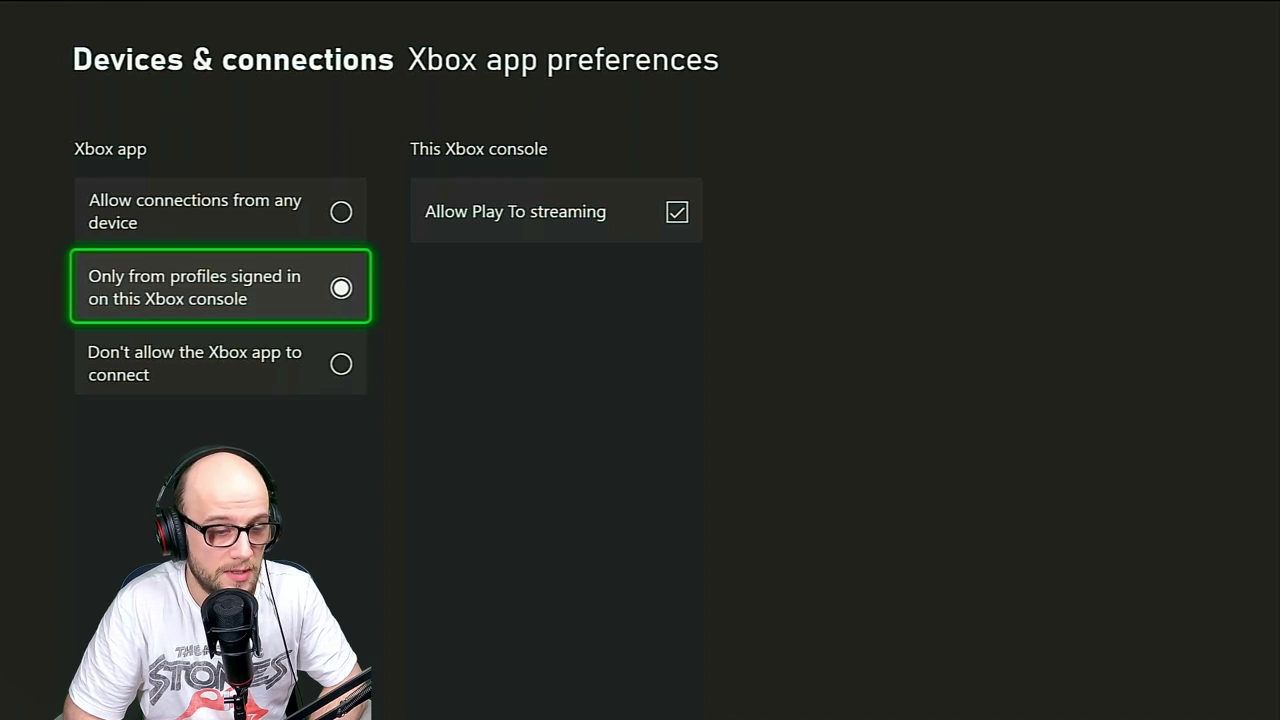
key("Up")
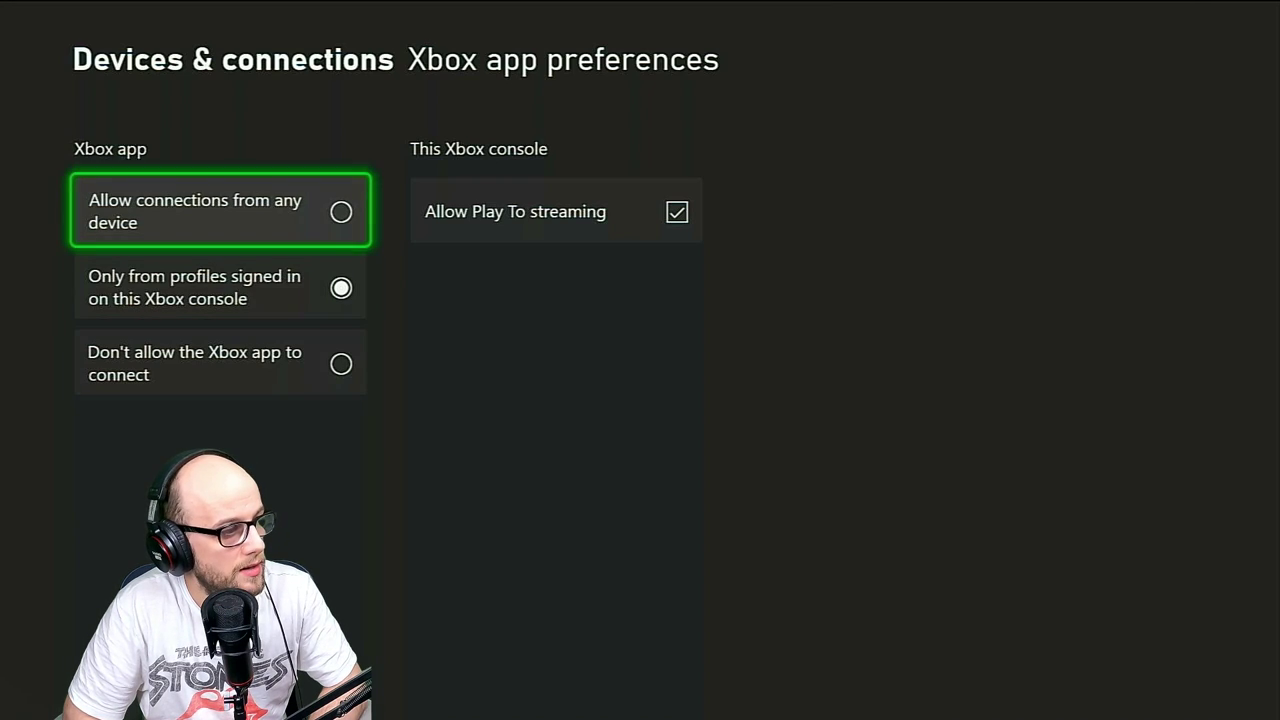
key("Return")
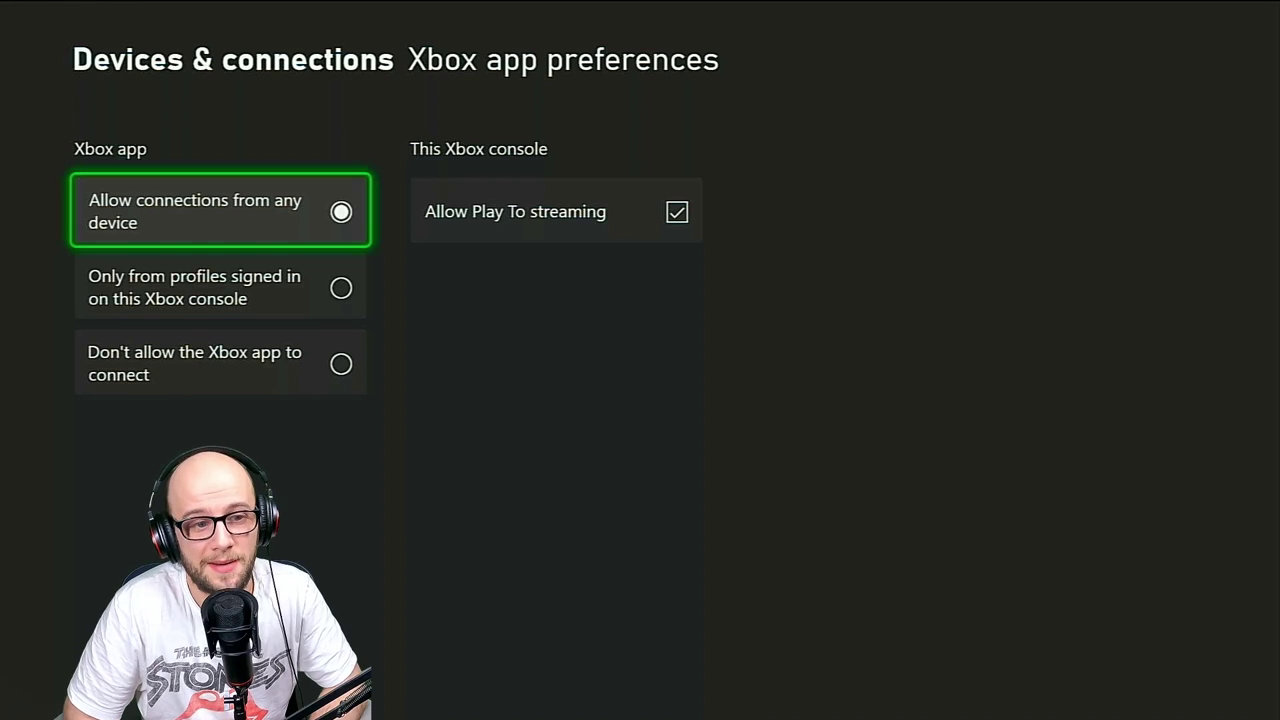
key("Down")
key("Return")
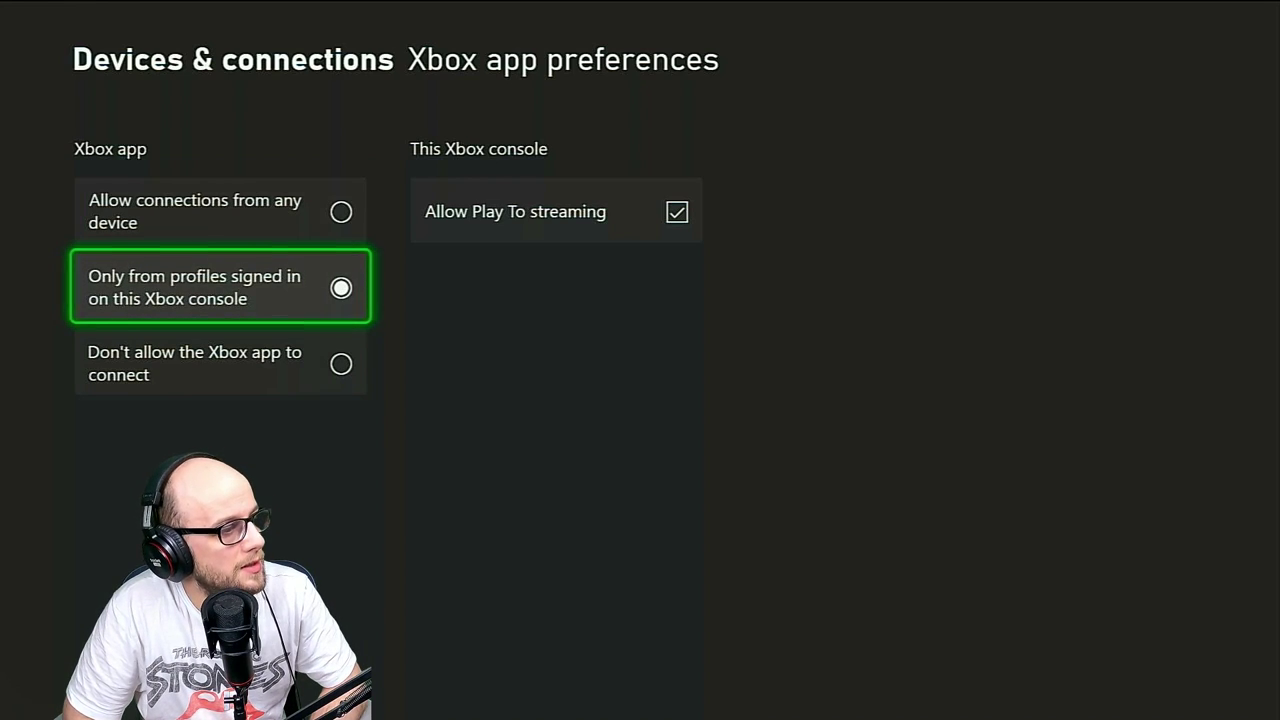
key("Escape")
key("Right")
key("Down")
key("Down")
key("Down")
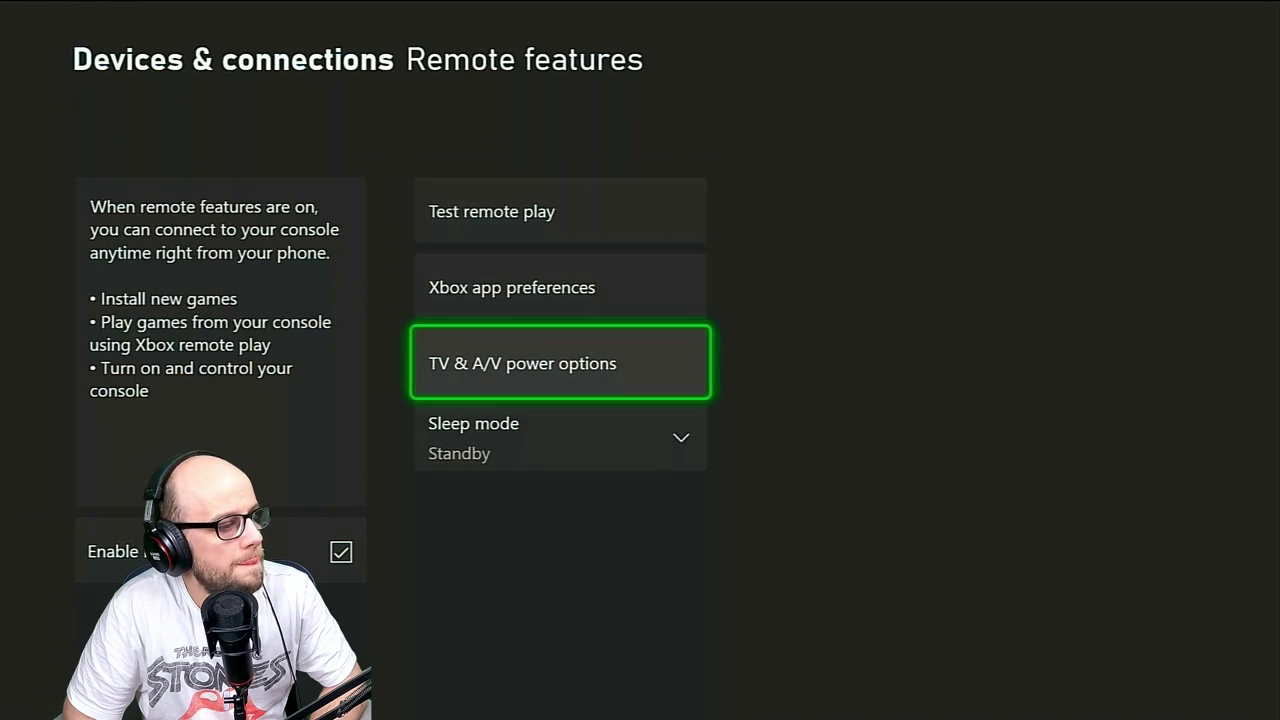
Keep sleep mode on Standby and back out to Devices & connections
key("Return")
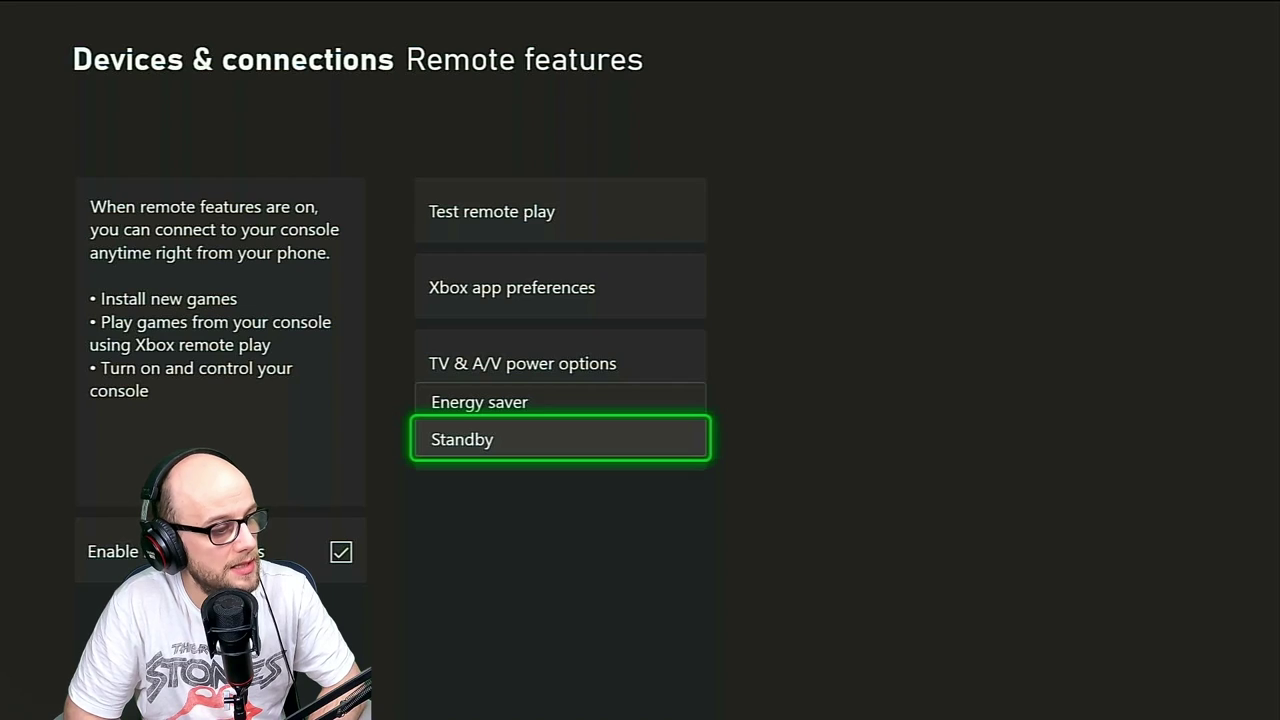
key("Return")
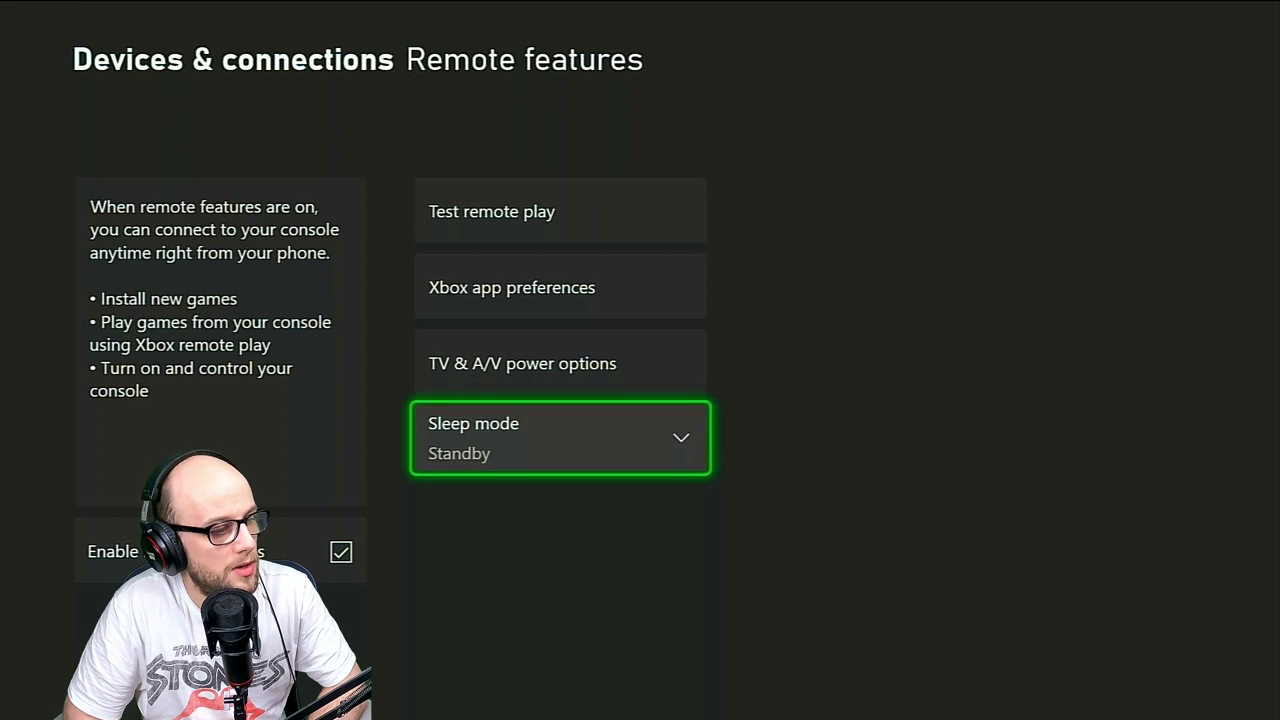
key("Up")
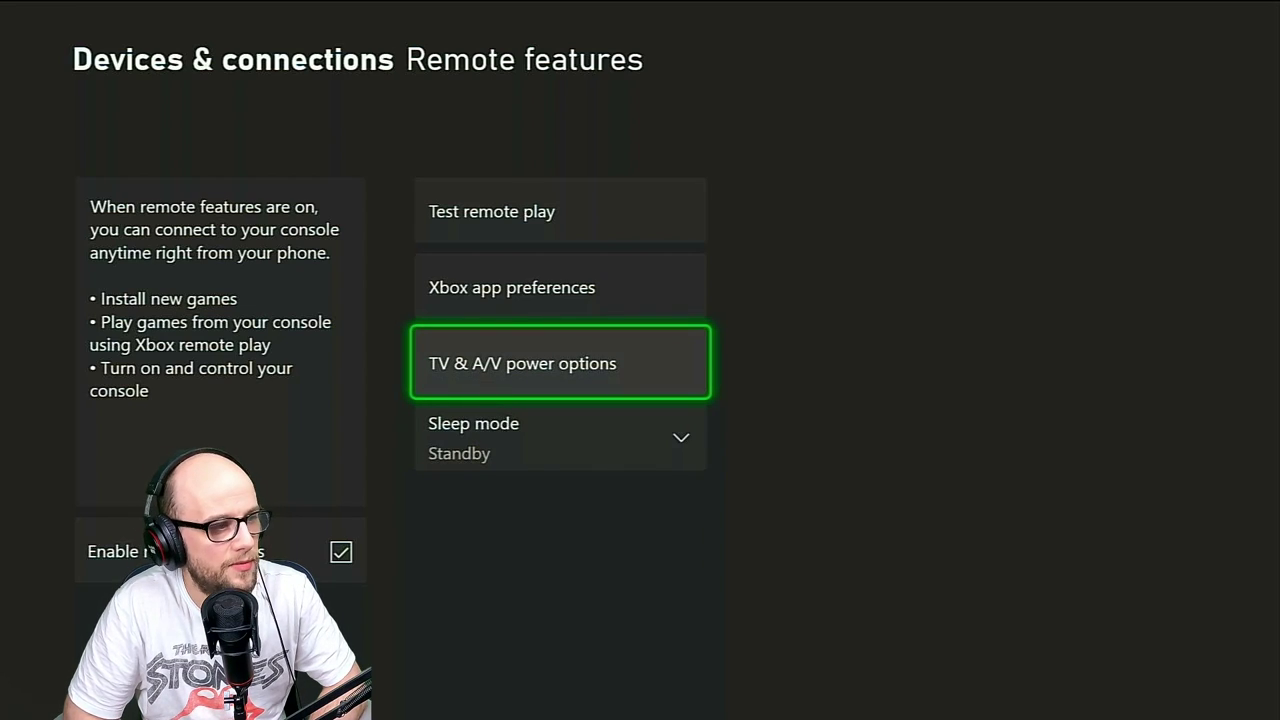
key("Escape")
Review the Google Assistant and Alexa info under Digital assistants, then move to General
key("Right")
key("Down")
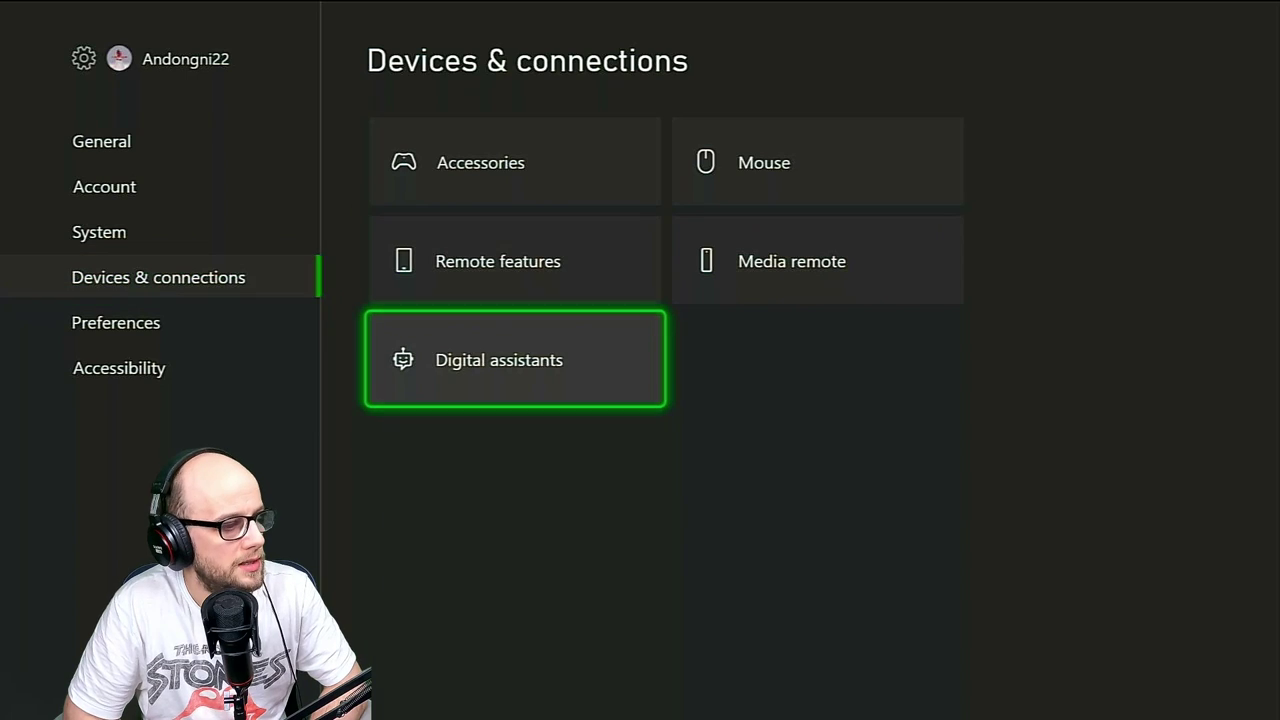
key("Return")
key("Right")
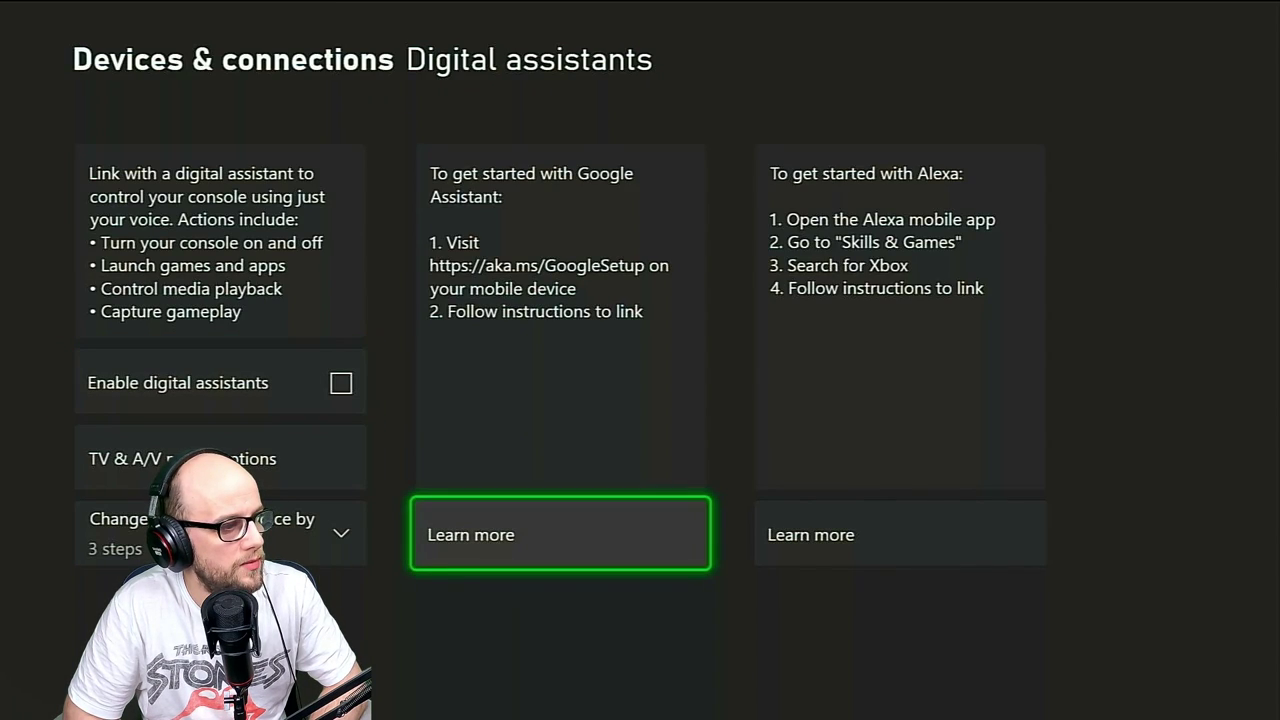
key("Right")
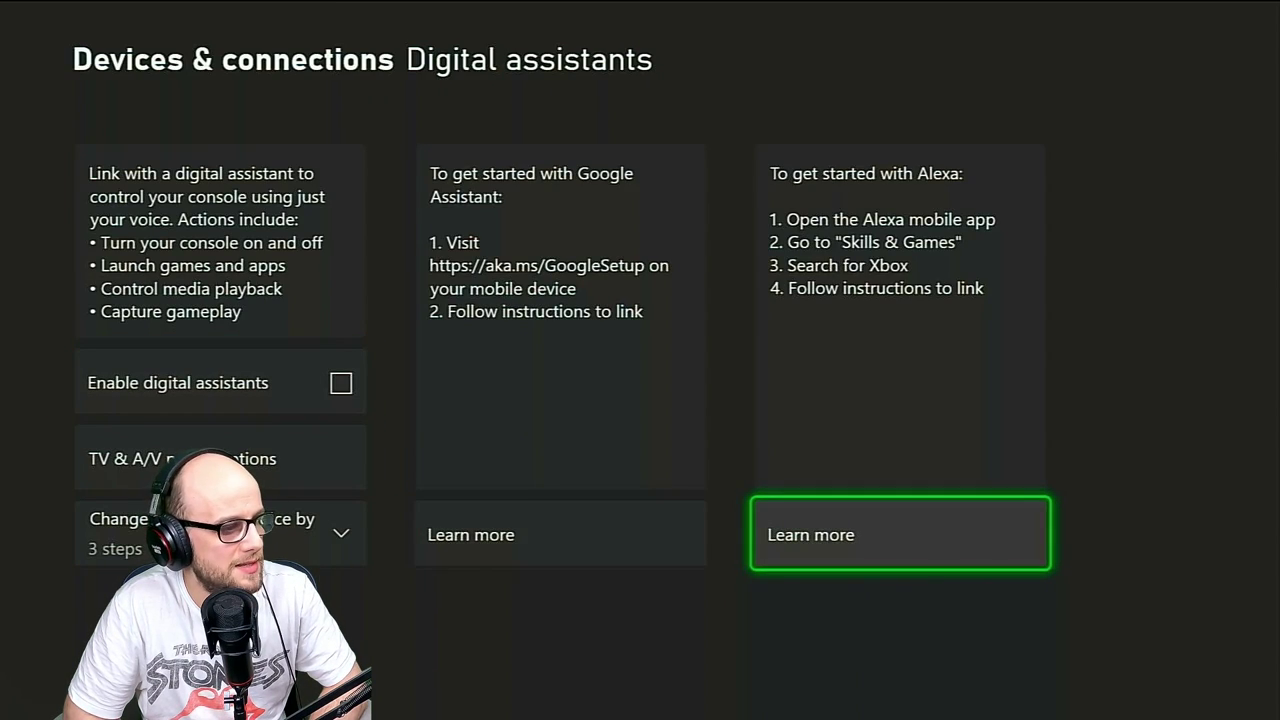
key("Escape")
key("Up")
key("Up")
key("Up")
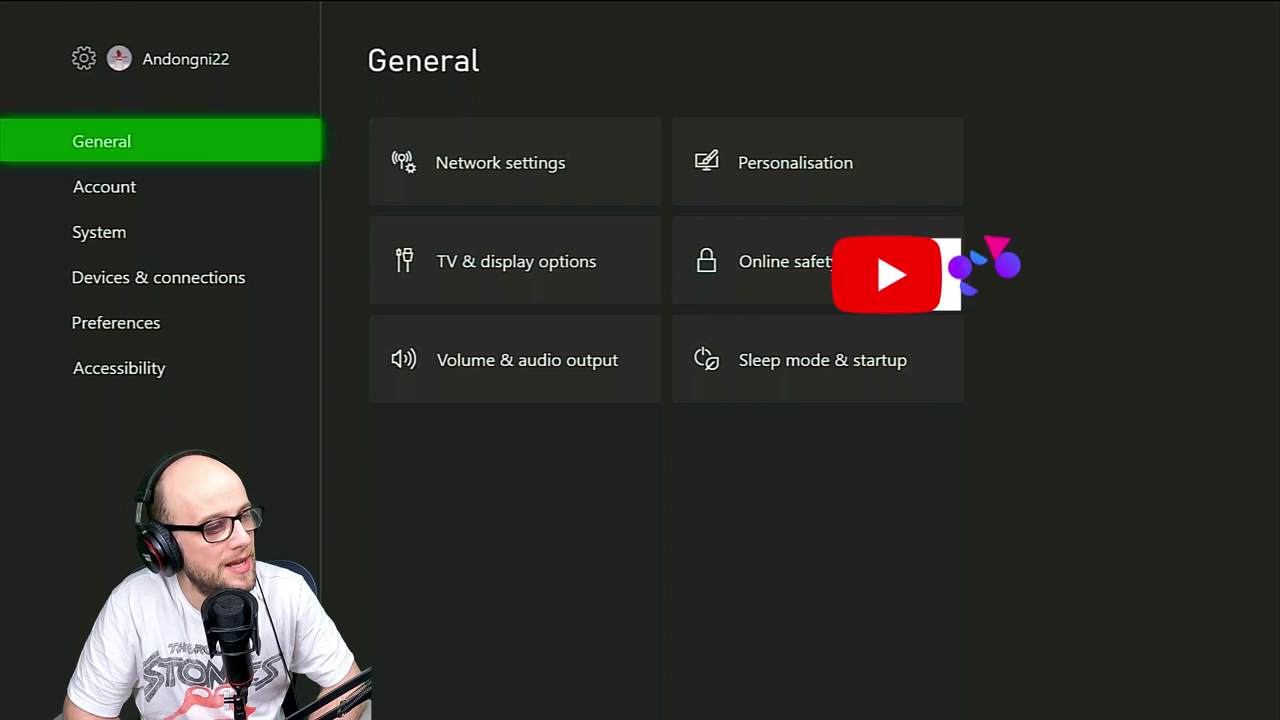
Leave Settings for Home and bring up the console's power options
key("Right")
key("Escape")
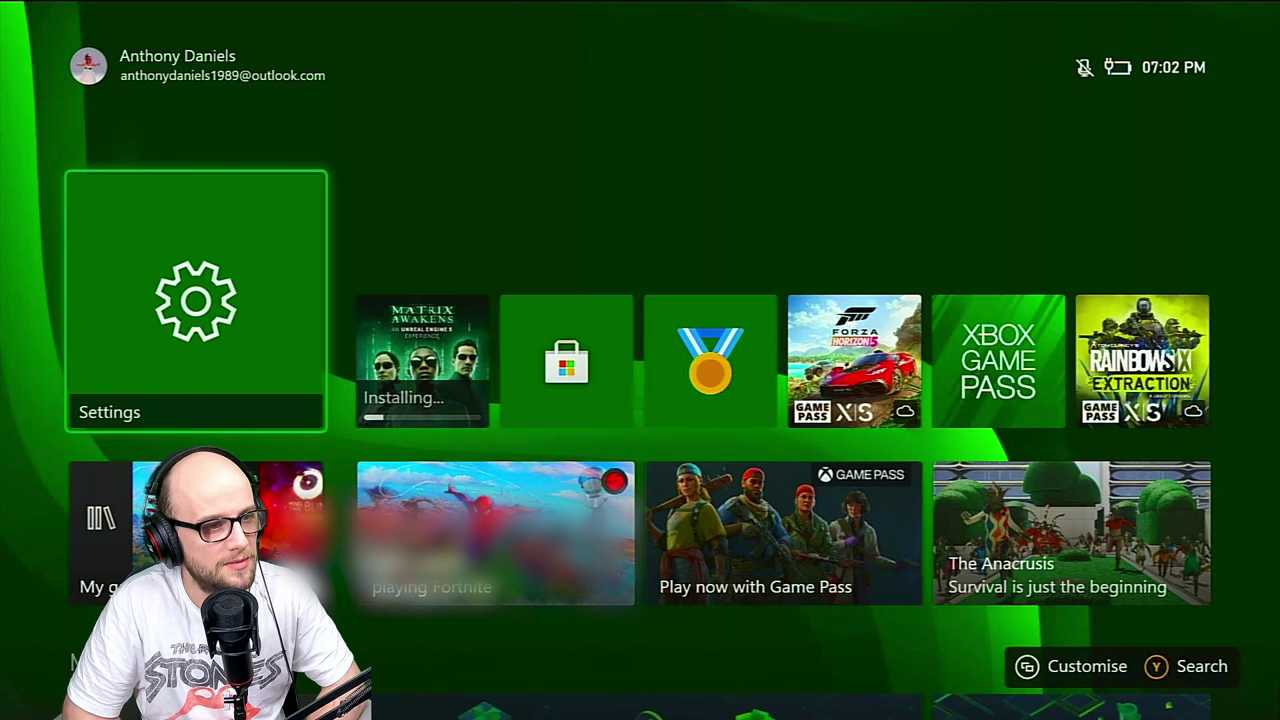
key("super")
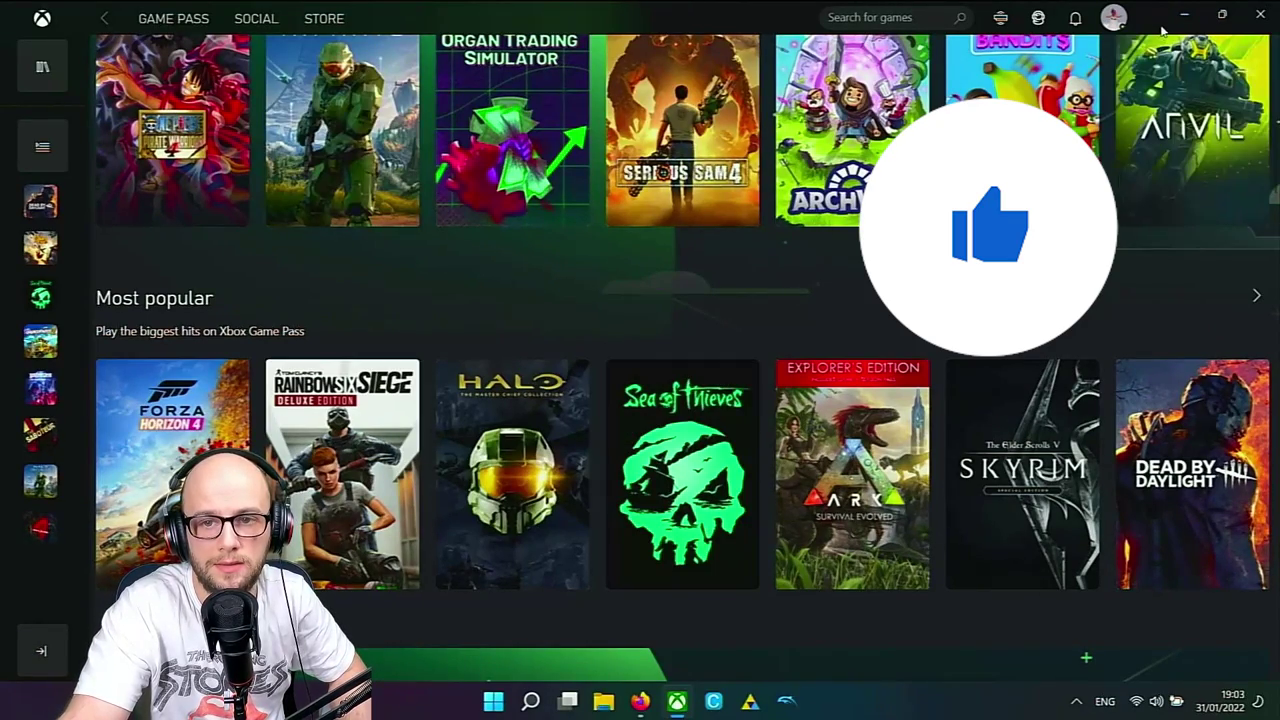
Start remote play to the XBOX console from the Xbox app's Cloud Gaming consoles list
left_click(997, 21)
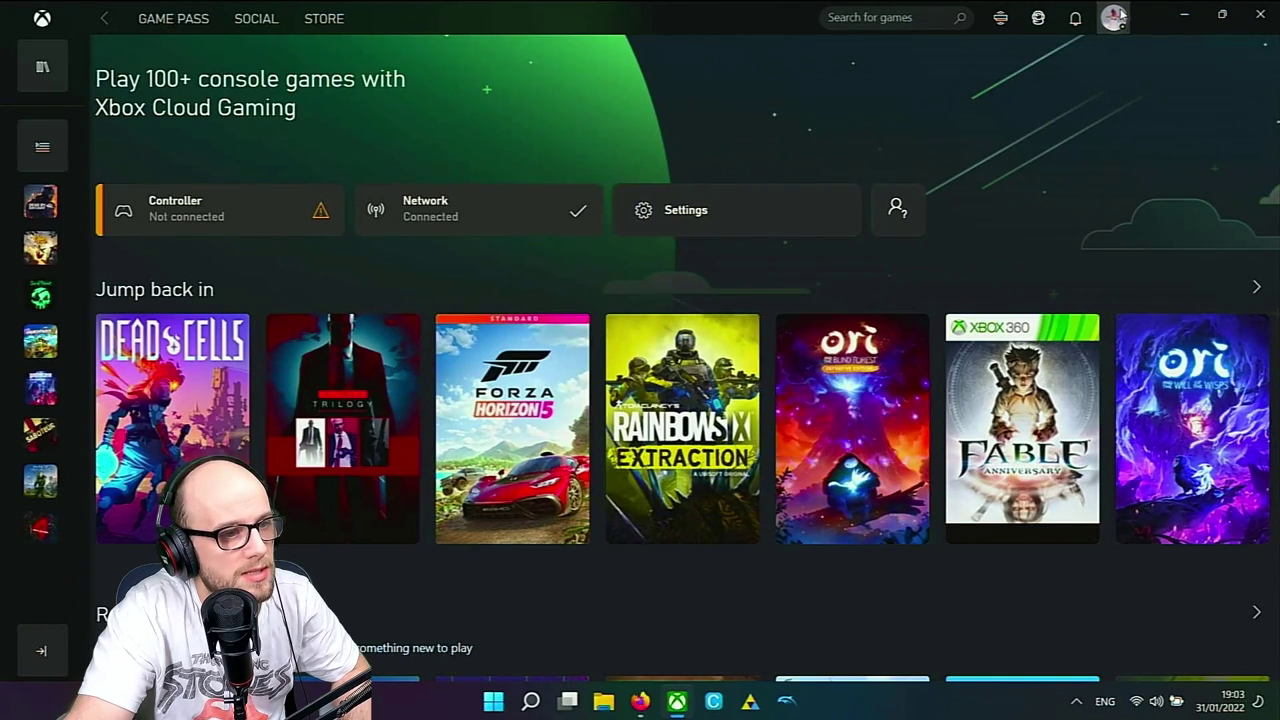
left_click(1002, 20)
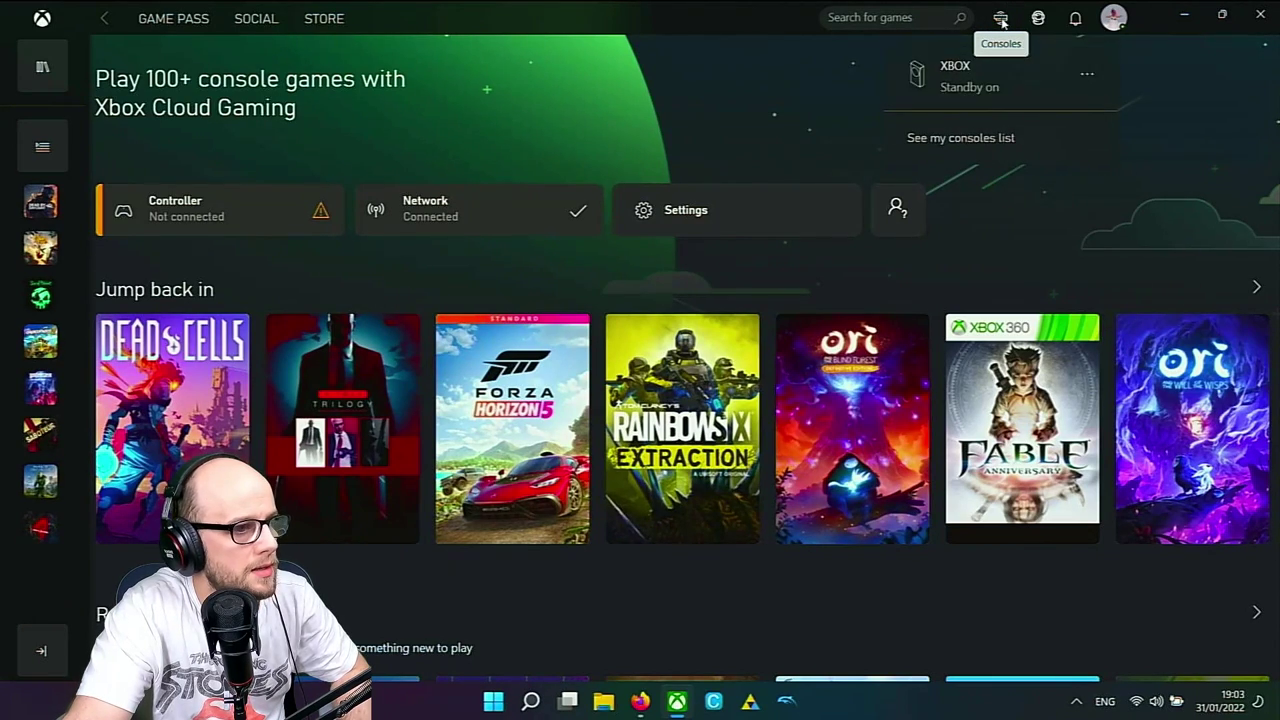
left_click(968, 76)
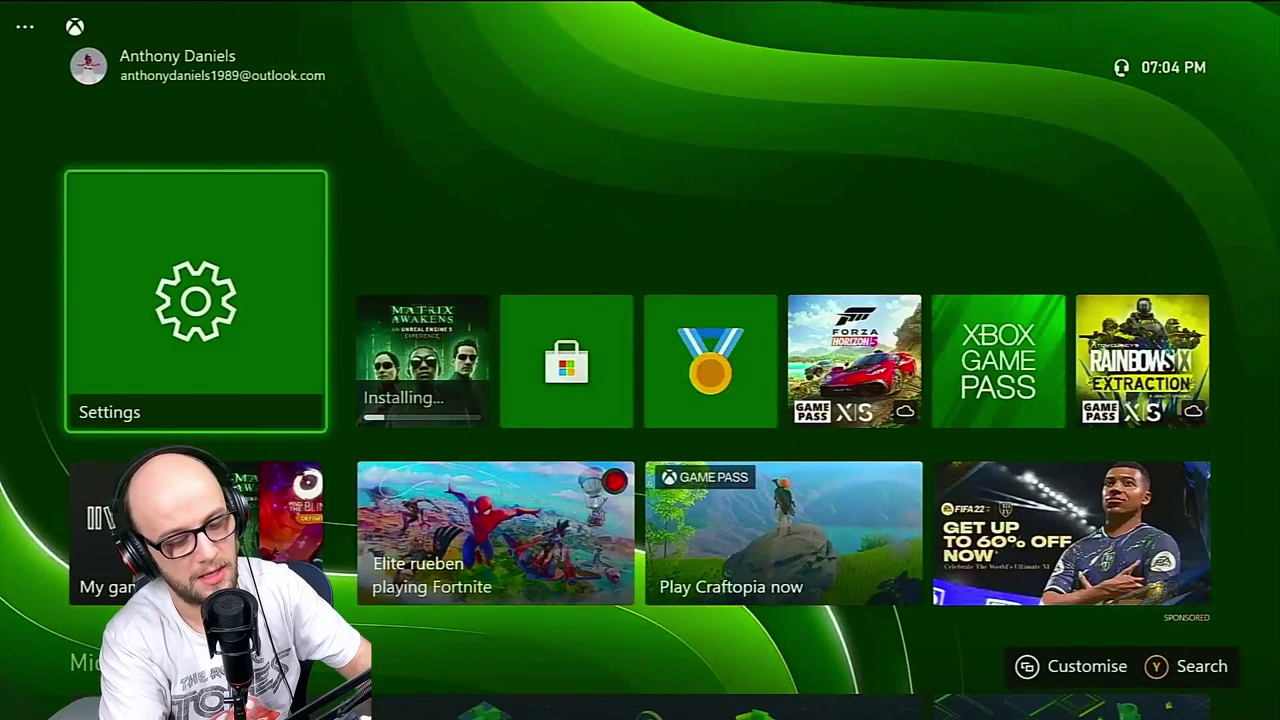
Navigate the streamed Home tiles, window the stream, and open Game Bar's Audio and Performance widgets
key("Down")
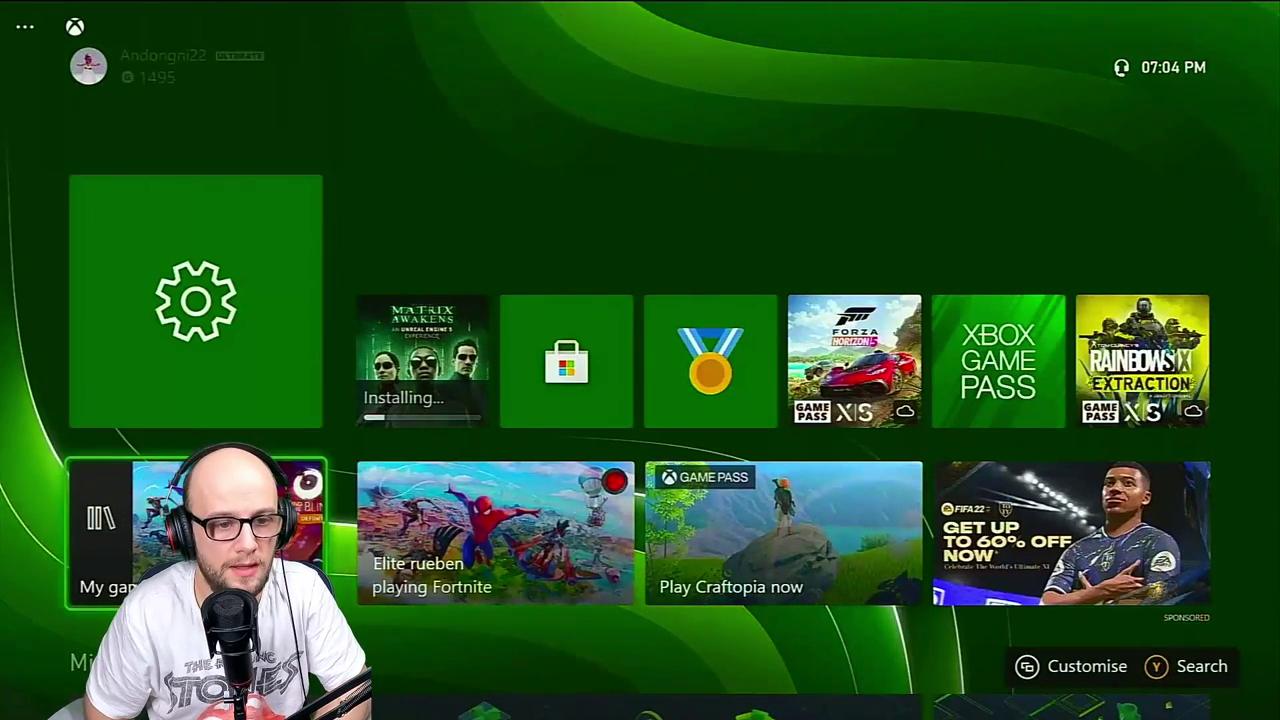
key("Up")
key("Right")
key("Left")
key("Down")
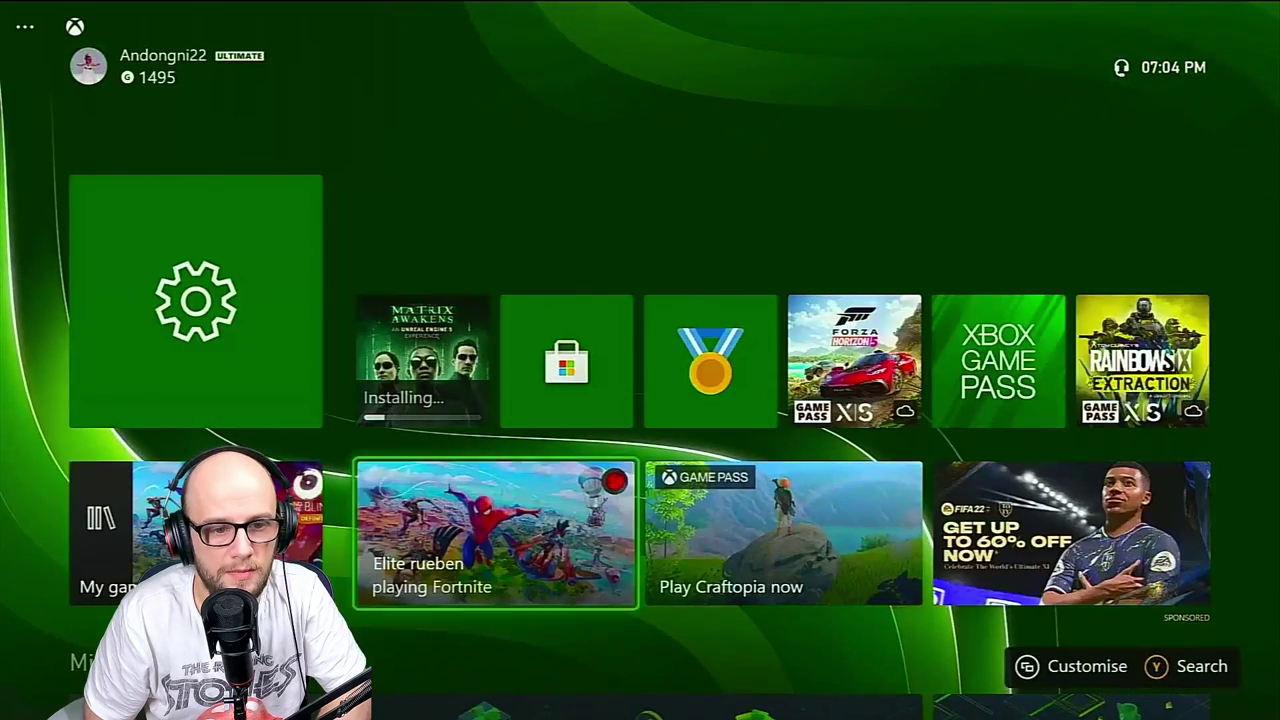
key("Right")
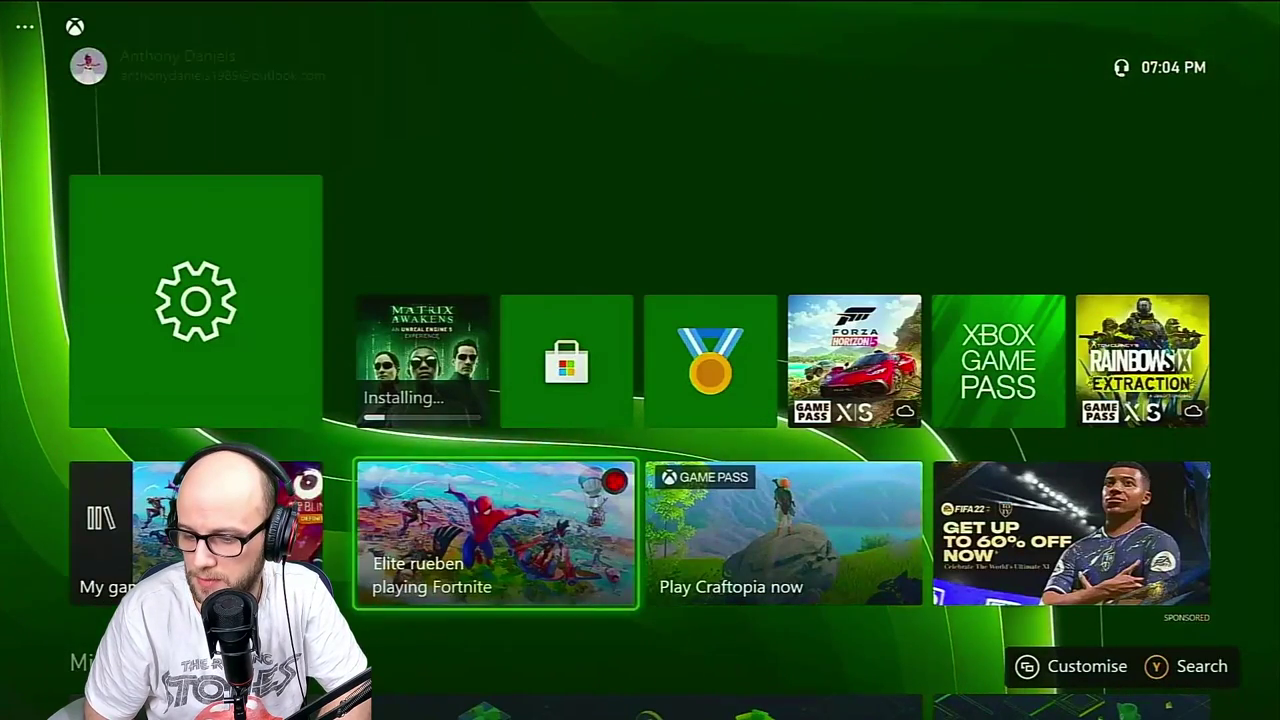
key("Left")
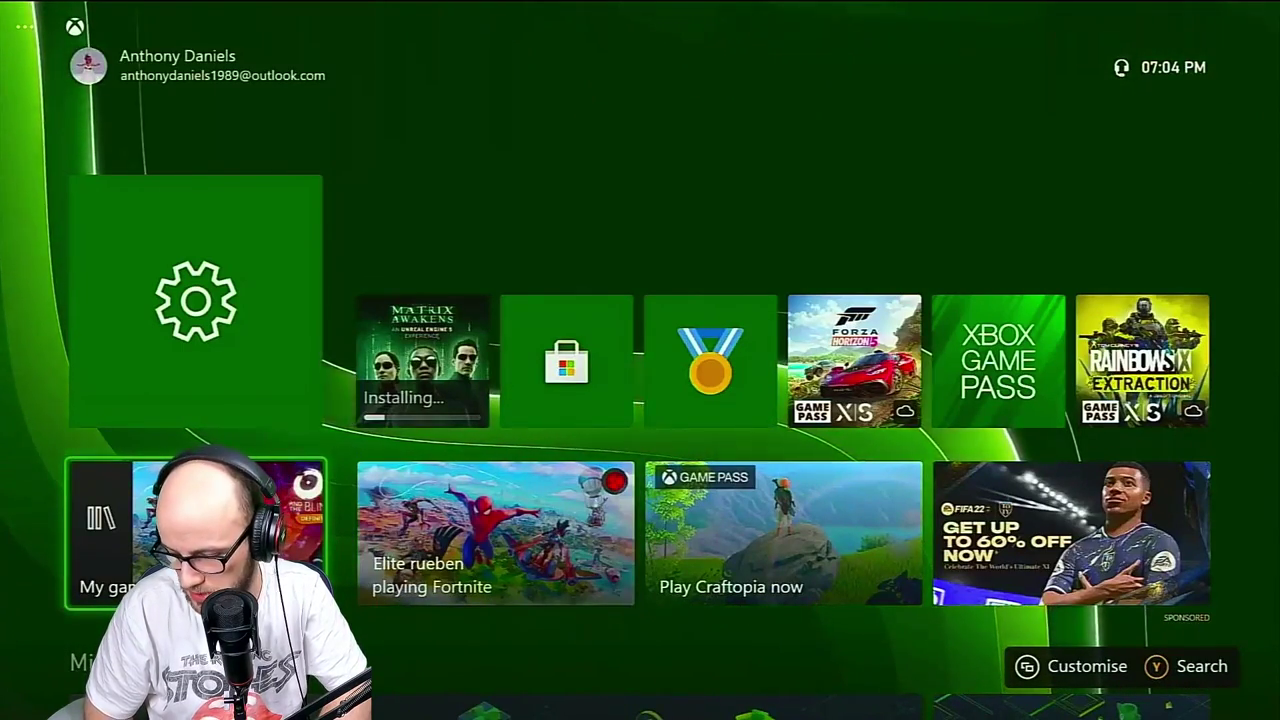
key("F11")
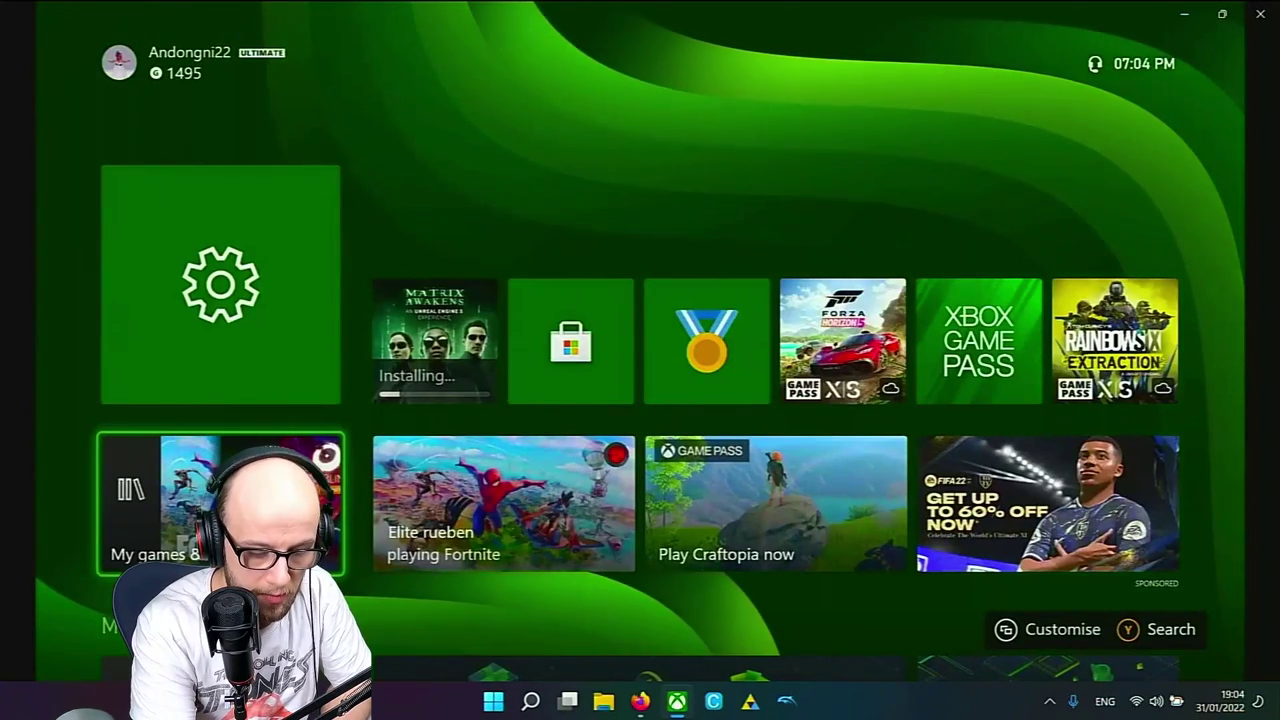
key("super+g")
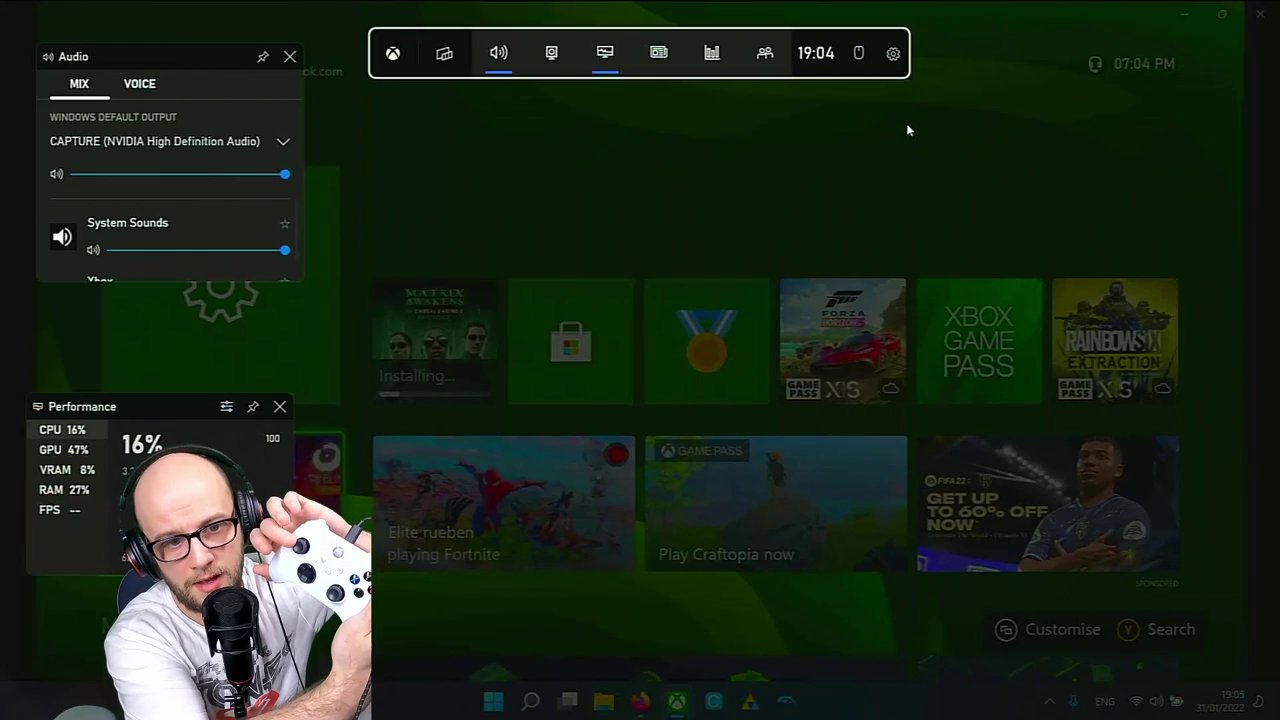
Close the Game Bar overlay and return the stream to full-screen
key("Down")
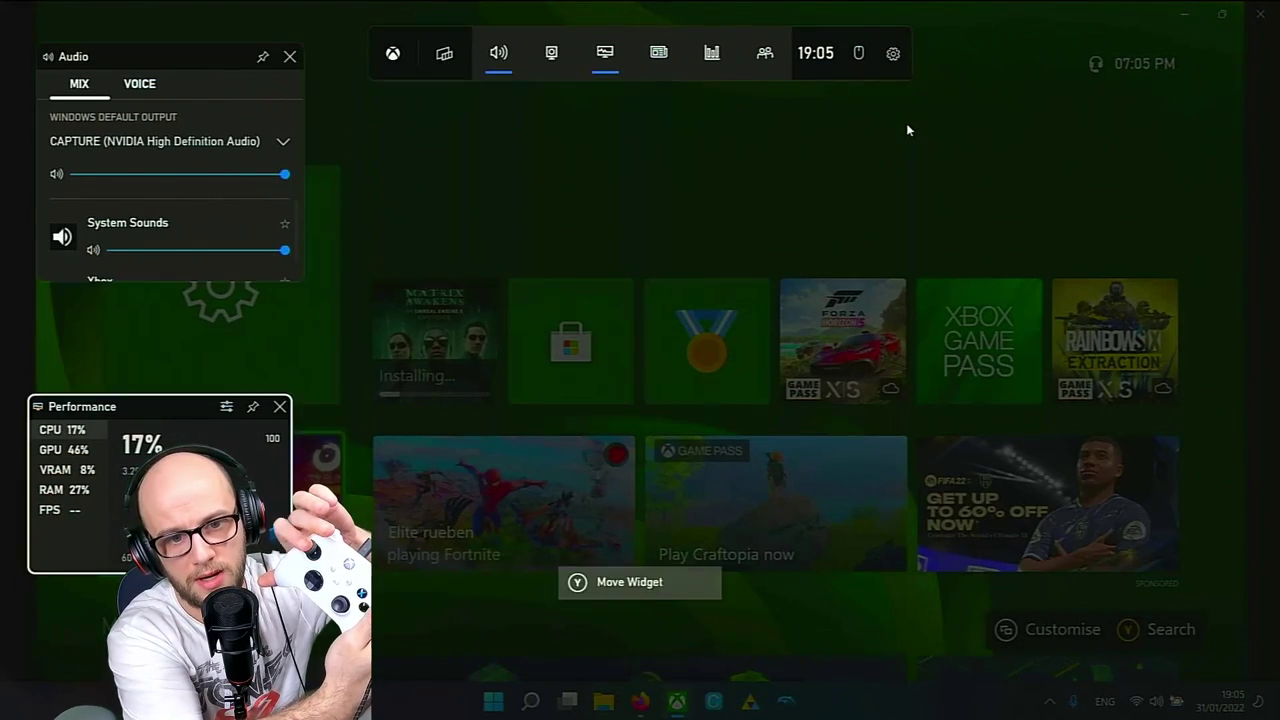
key("Escape")
key("Escape")
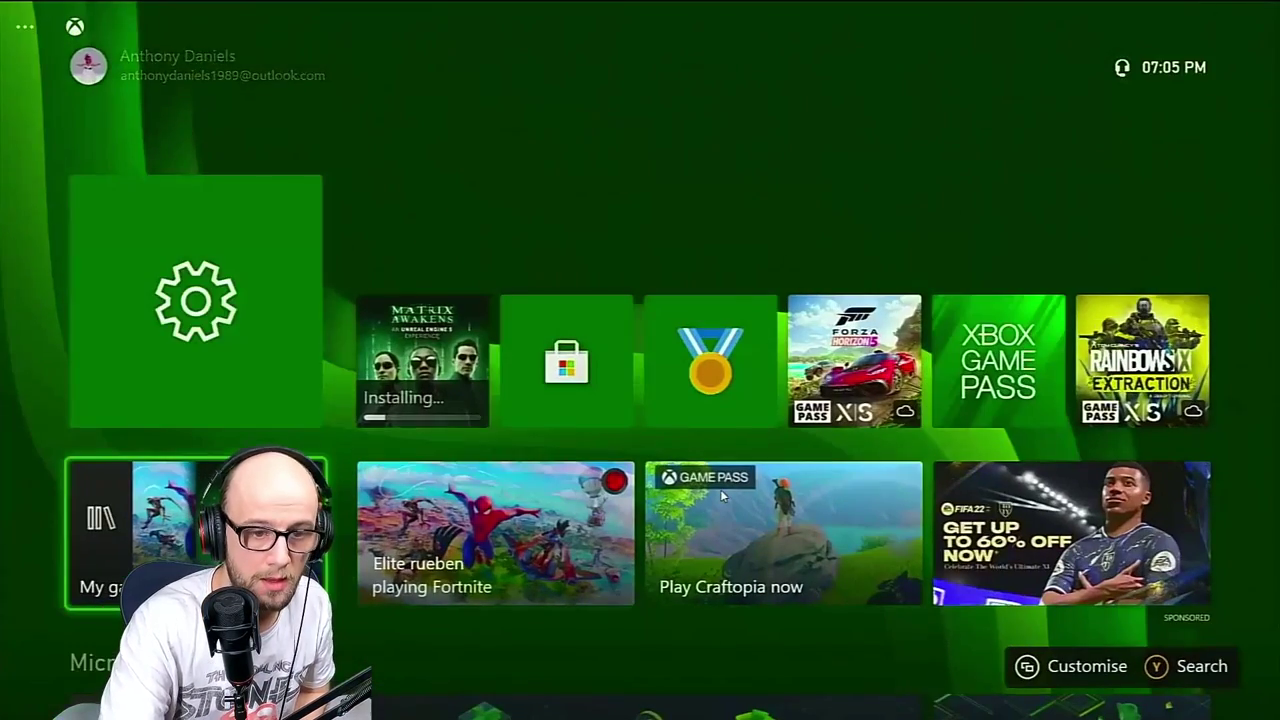
key("Right")
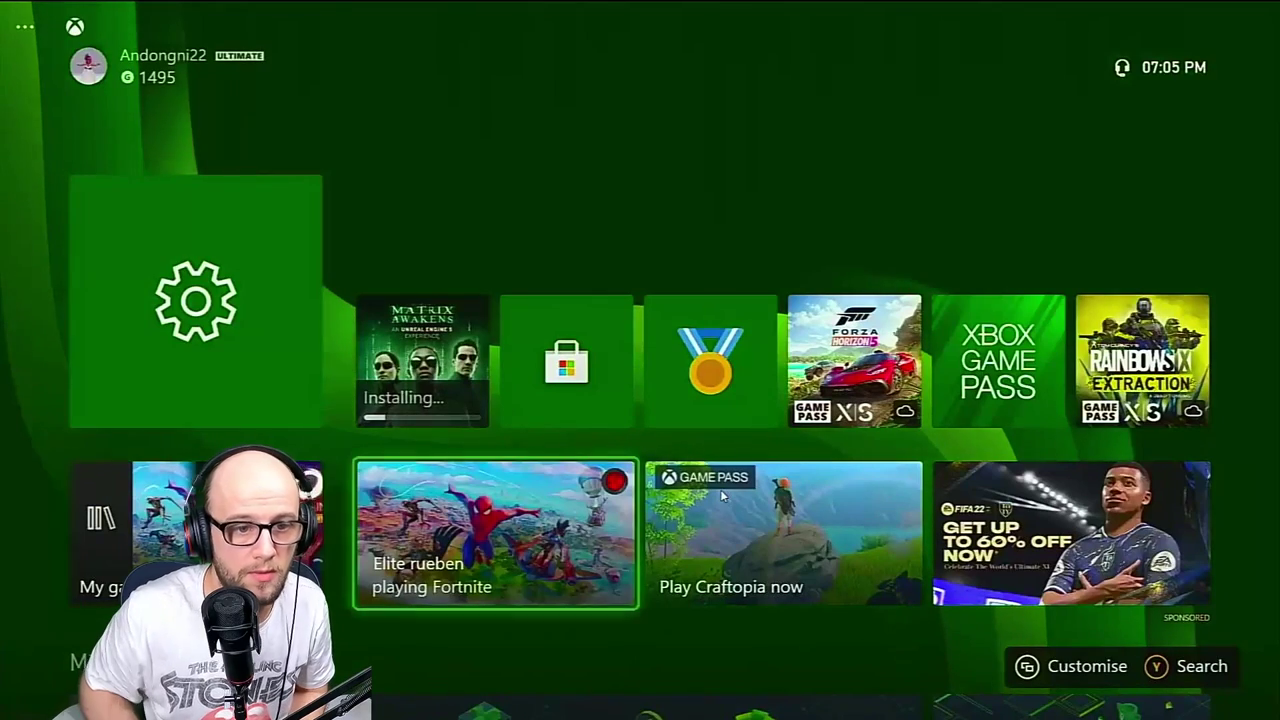
Move across the Home tiles to My games & apps and open the Games library
key("Left")
key("Up")
key("Right")
key("Right")
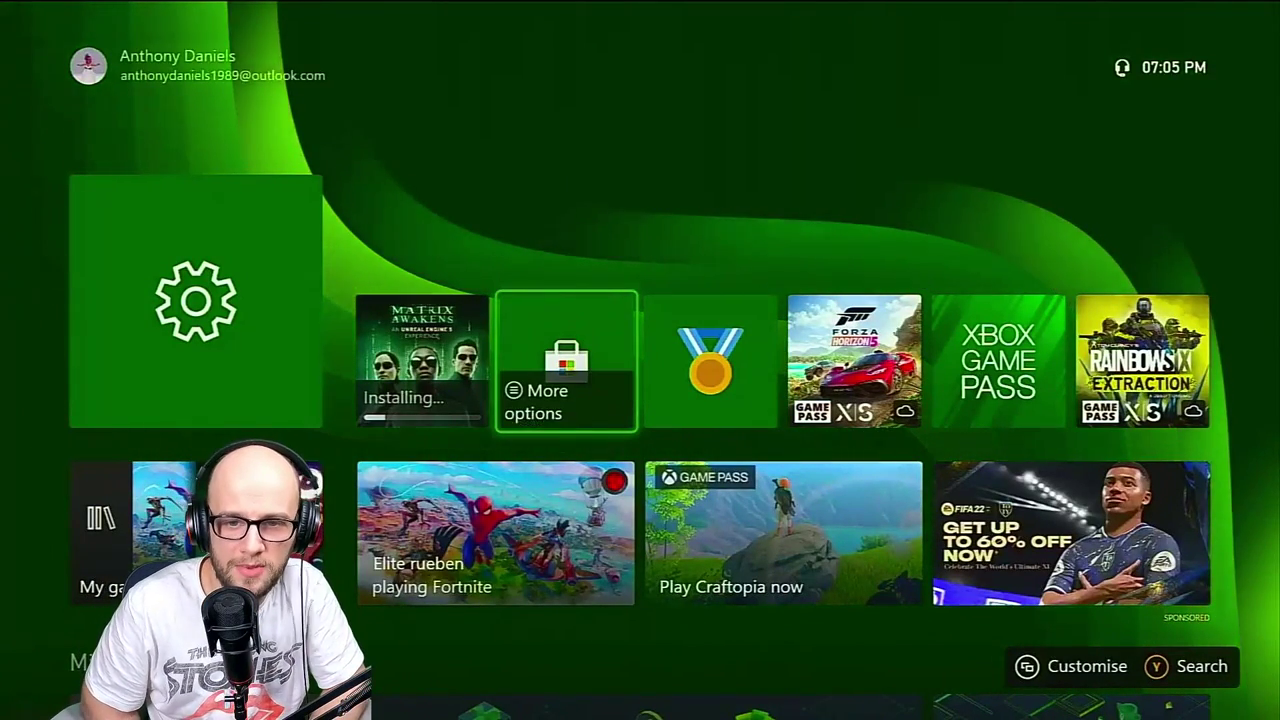
key("Right")
key("Down")
key("Left")
key("Left")
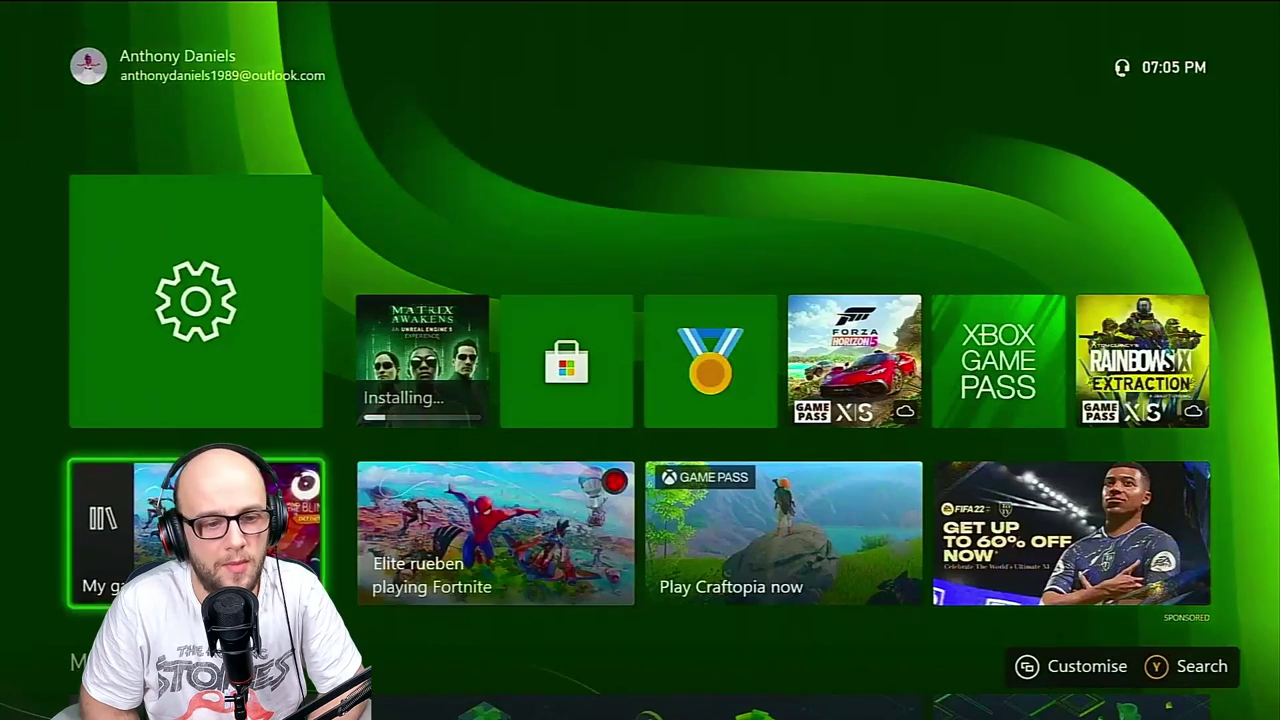
key("Return")
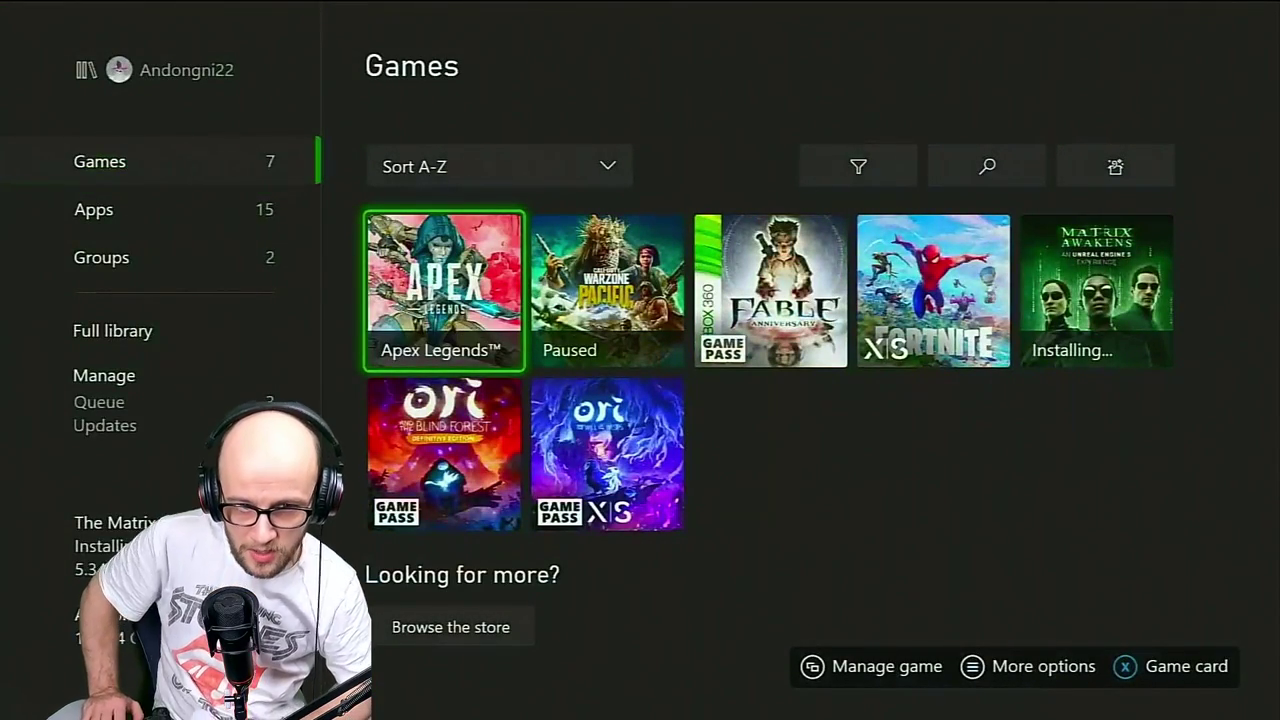
Pick Fable Anniversary from the 7-title Games list and launch it to its title screen
key("Right")
key("Left")
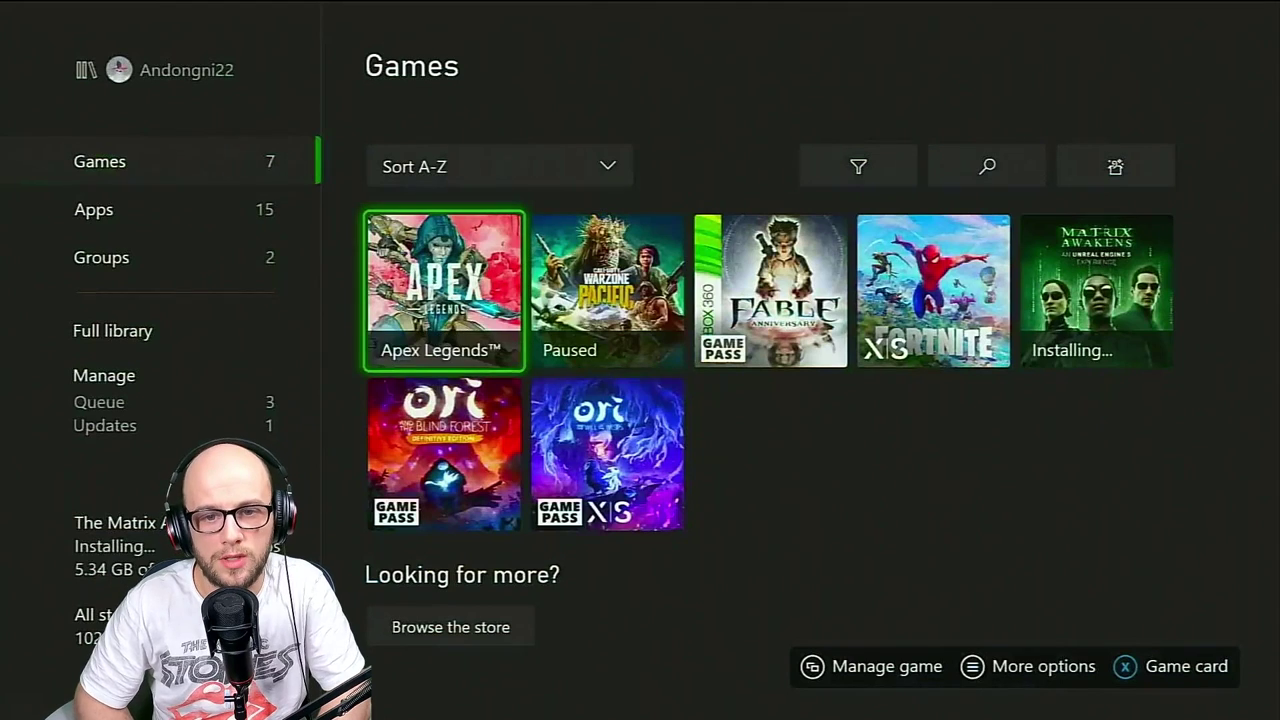
key("Right")
key("Right")
key("Right")
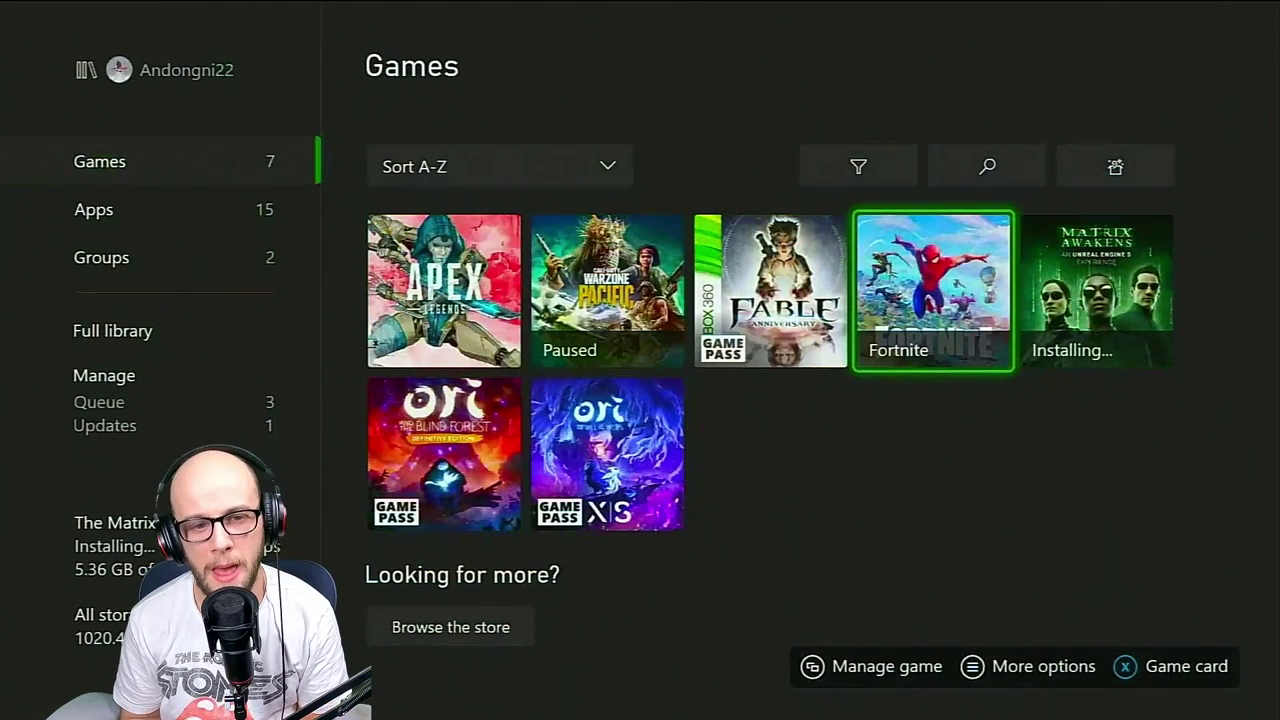
key("Left")
key("Left")
key("Right")
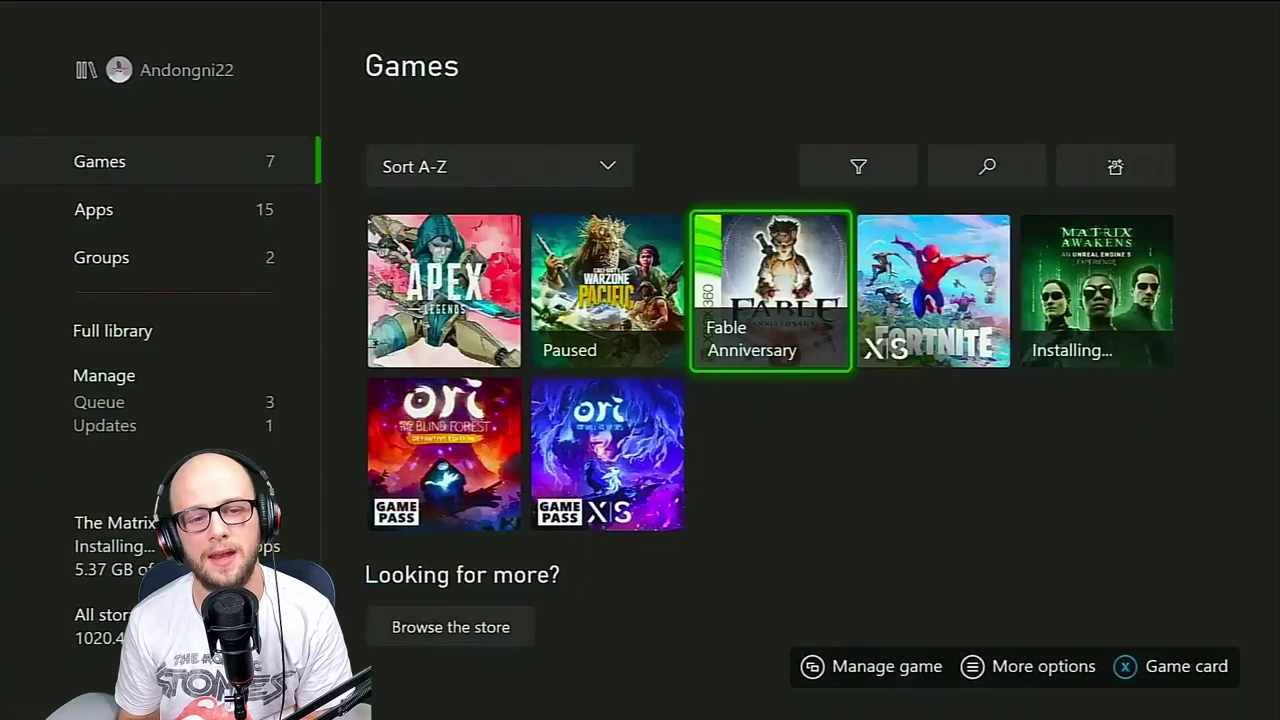
key("Return")
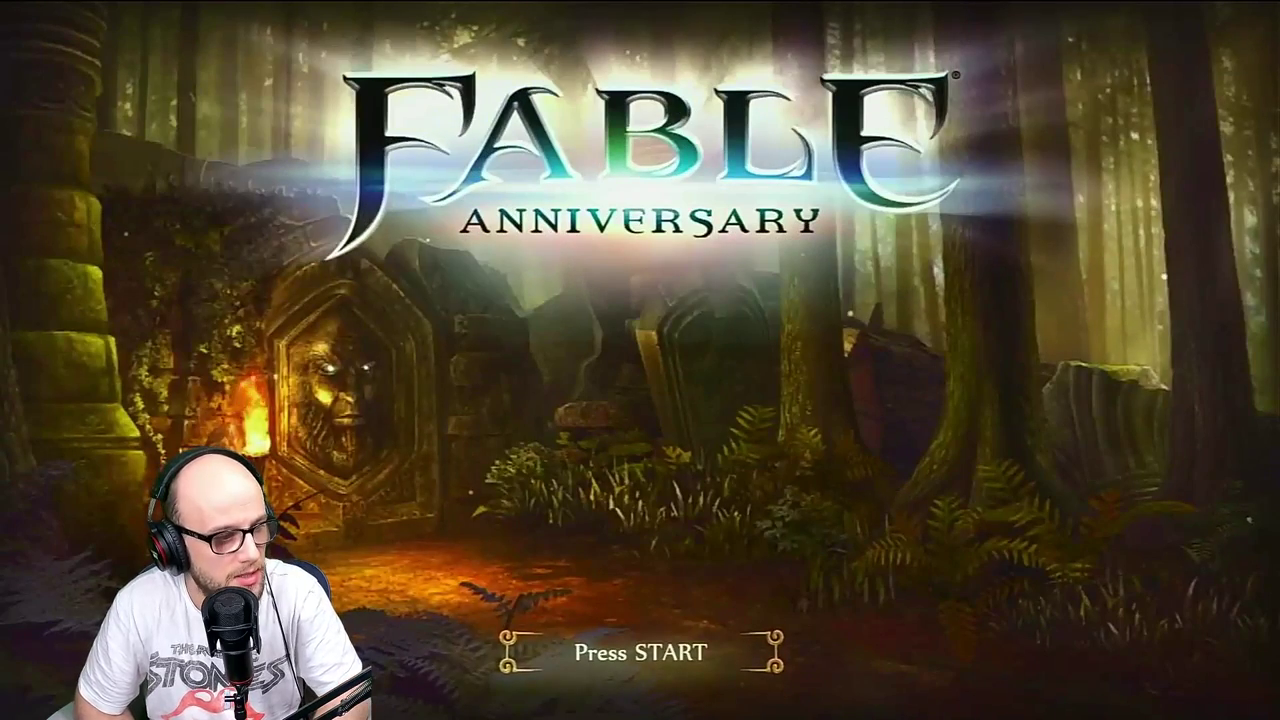
Start Fable Anniversary from its title screen and choose Cloud Saved Games (1.9 GB free) for storage
key("Return")
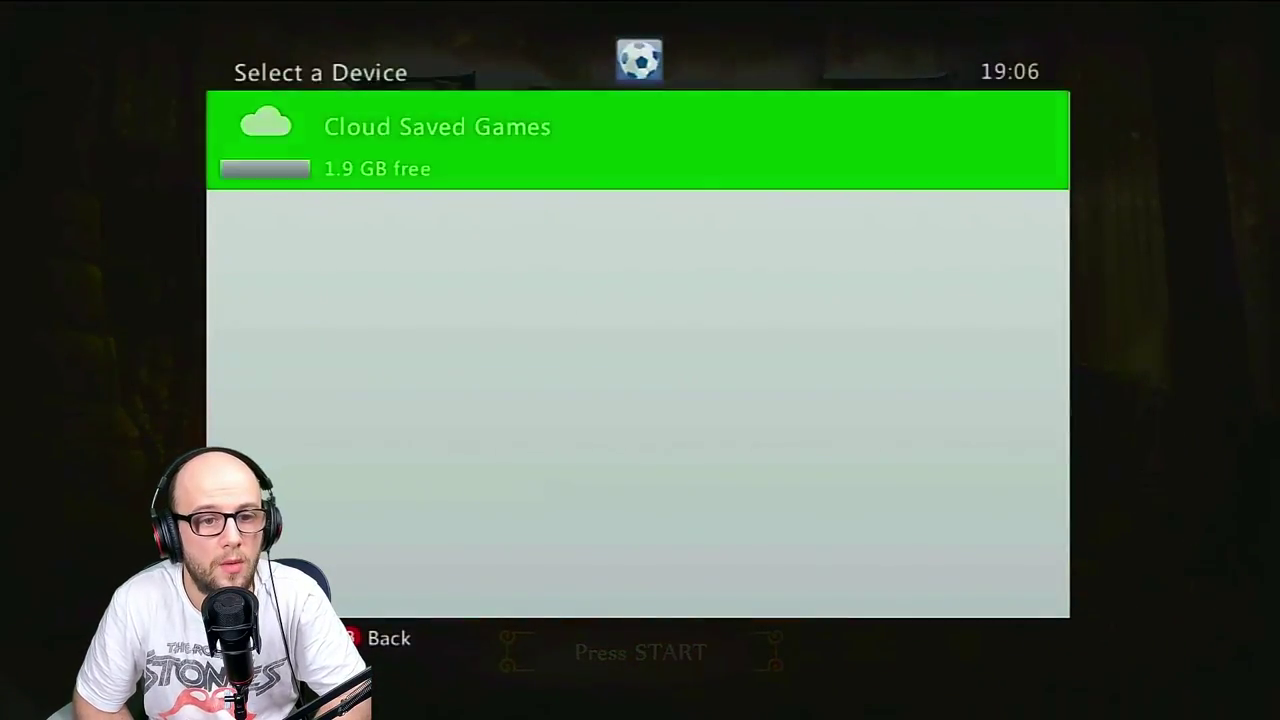
key("Return")
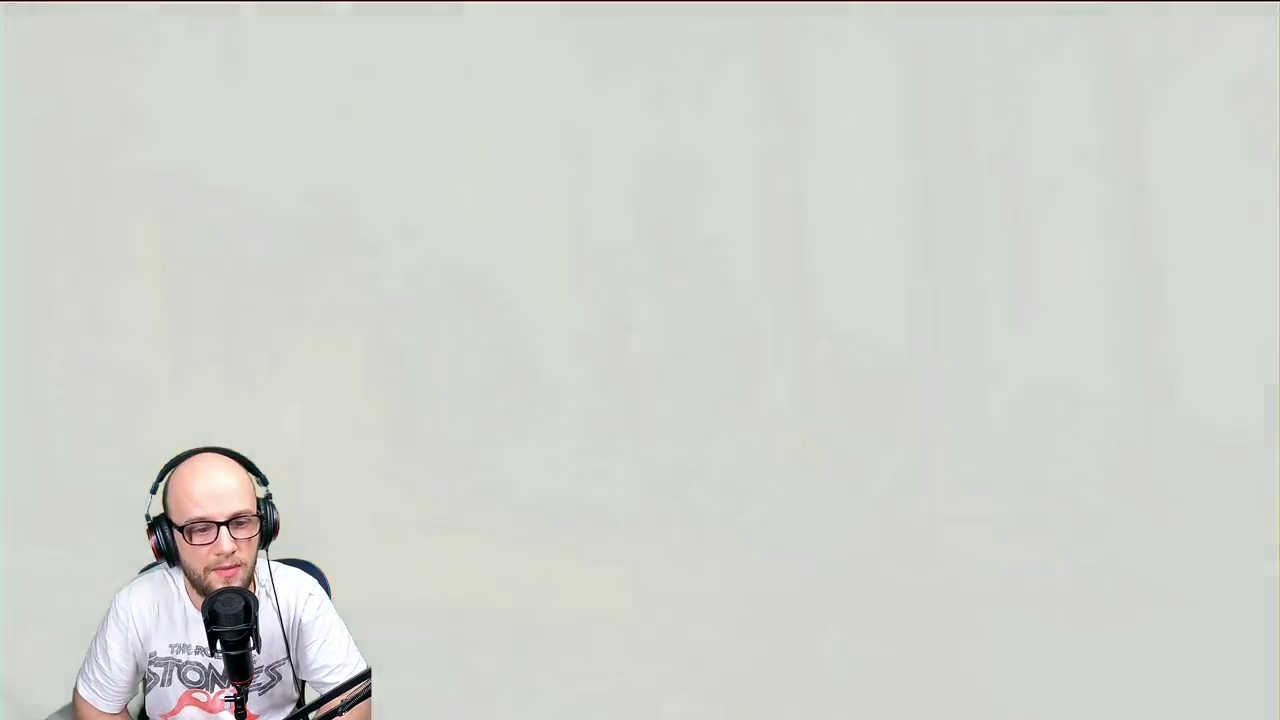